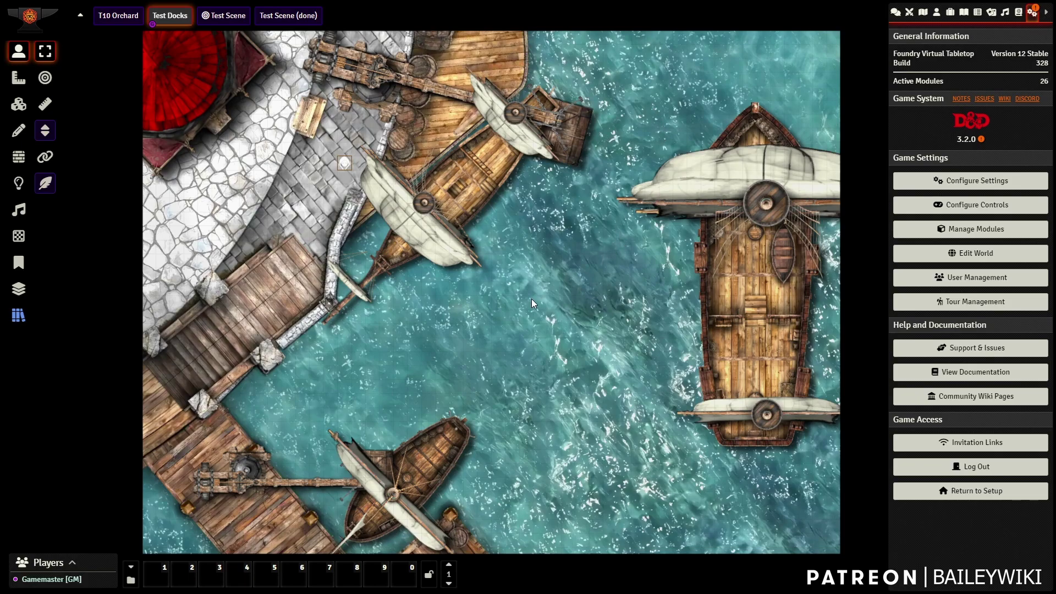
# Look around the docks map, panning to its right edge and toward the large ship.
pyautogui.scroll(1, 531, 298)
pyautogui.scroll(-2, 531, 298)
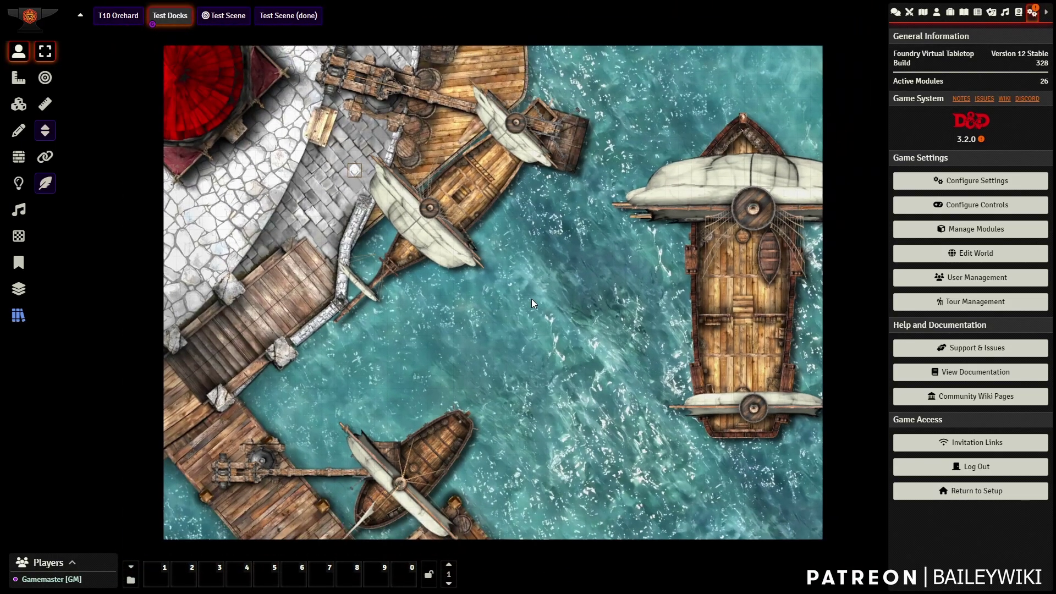
pyautogui.scroll(1, 531, 298)
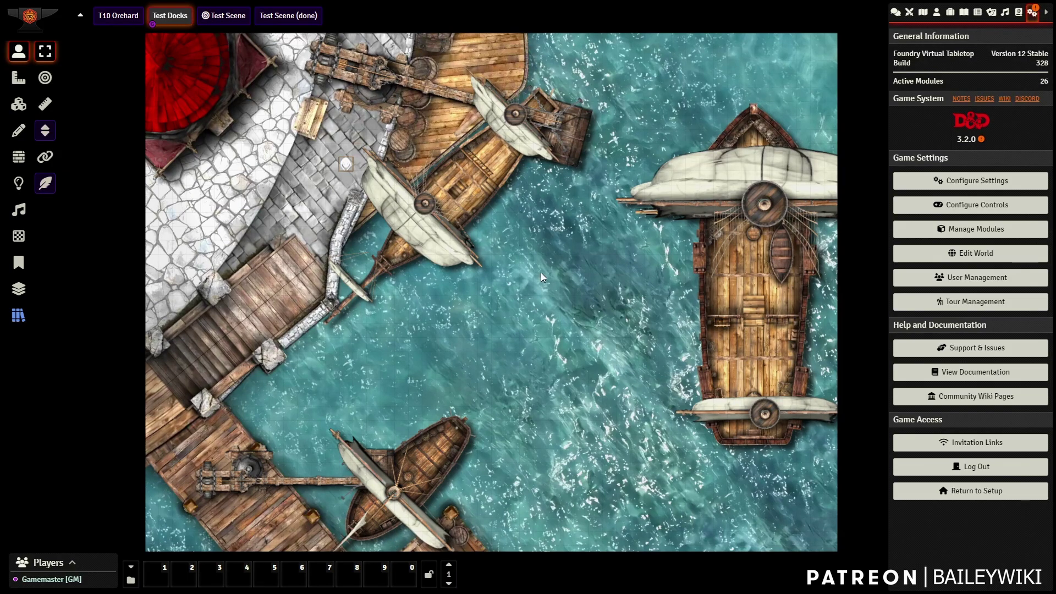
pyautogui.moveTo(543, 292); pyautogui.dragTo(500, 292)
pyautogui.scroll(3, 539, 348)
pyautogui.scroll(1, 511, 301)
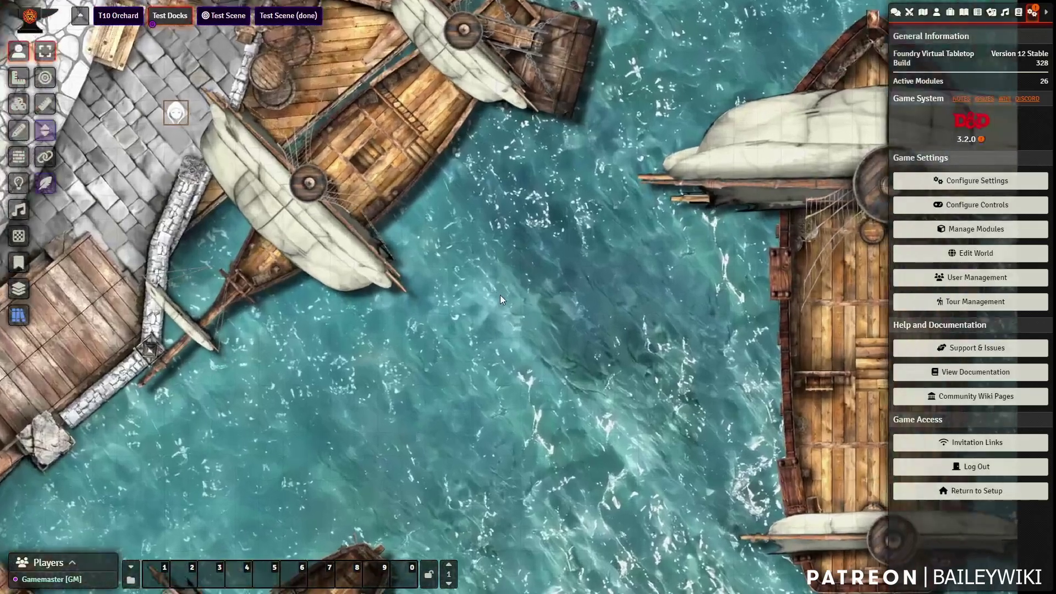
pyautogui.scroll(1, 504, 272)
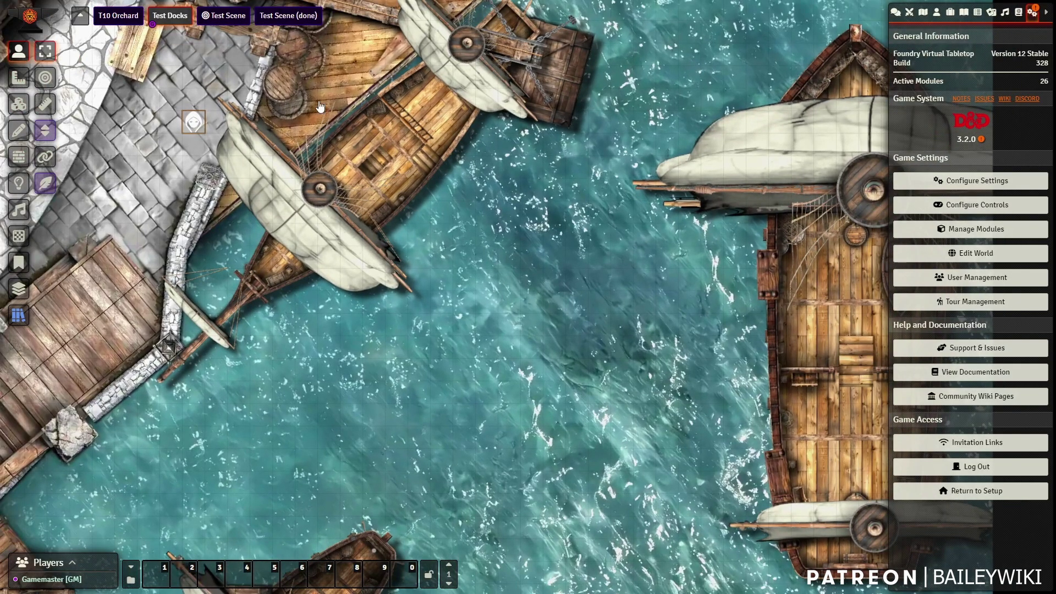
pyautogui.moveTo(583, 364); pyautogui.dragTo(757, 71)
pyautogui.moveTo(619, 254); pyautogui.dragTo(451, 456)
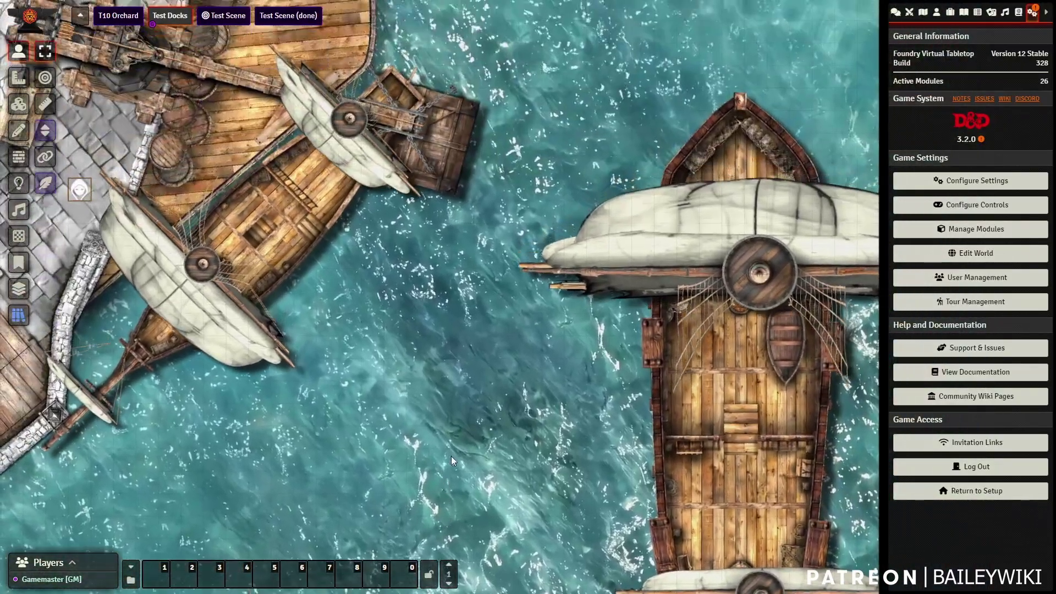
pyautogui.scroll(-3, 451, 456)
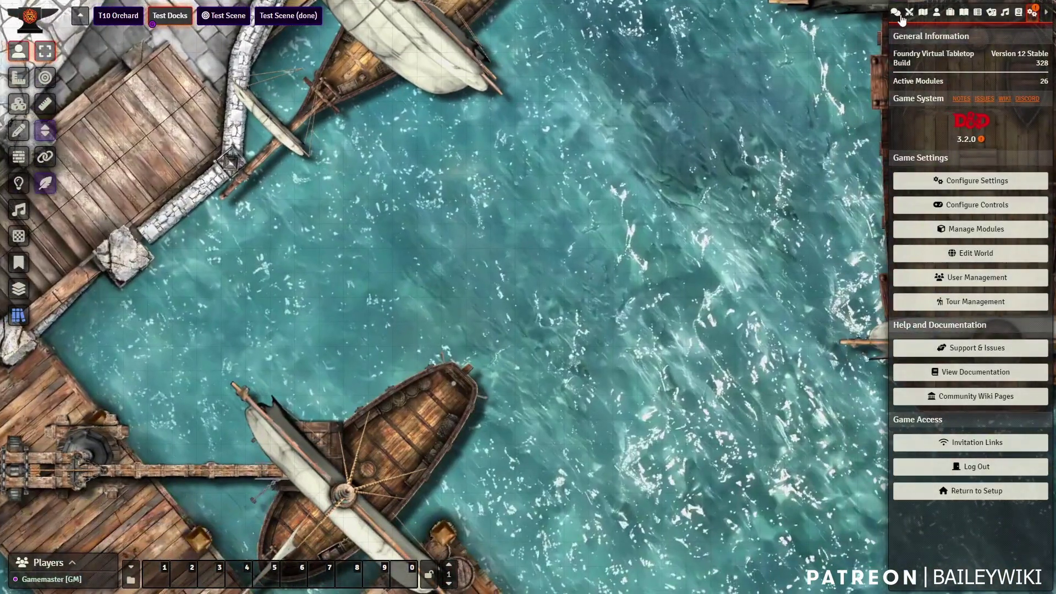
# Switch to the Test Scene town map and pan to its top edge and red tower.
pyautogui.click(922, 13)
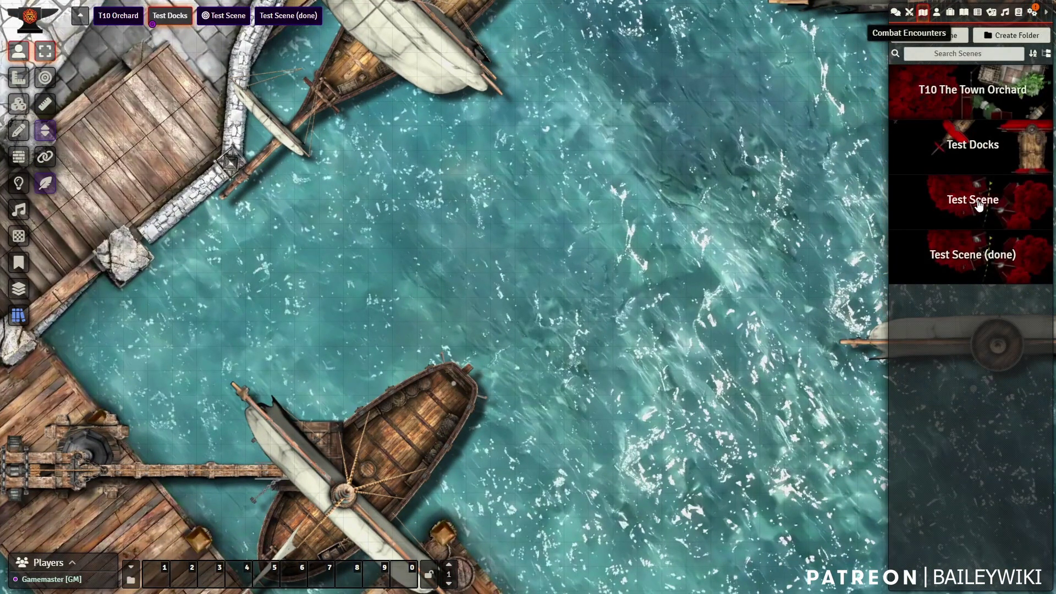
pyautogui.click(976, 200)
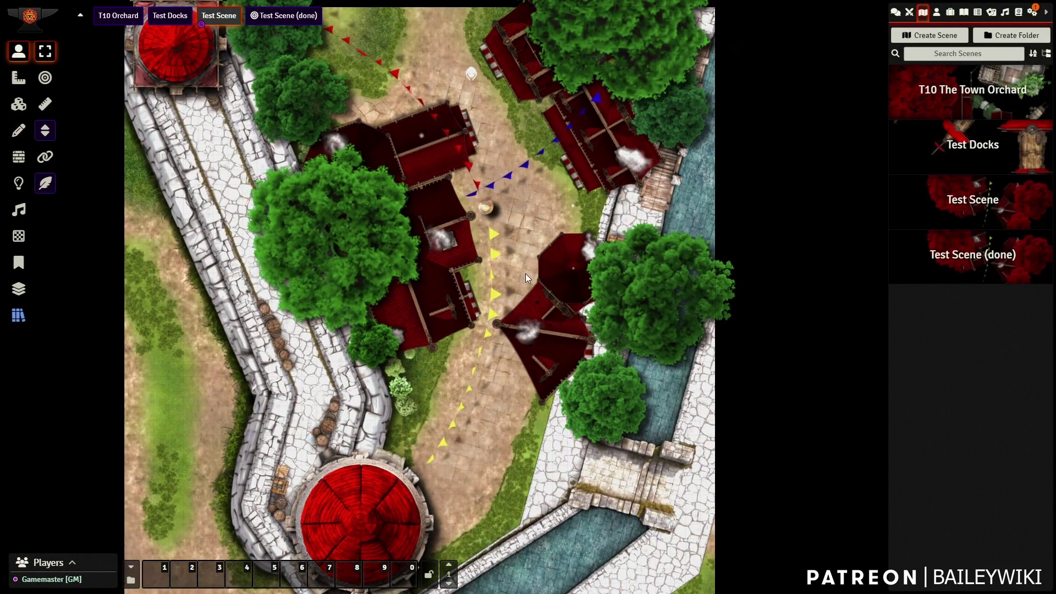
pyautogui.scroll(5, 526, 273)
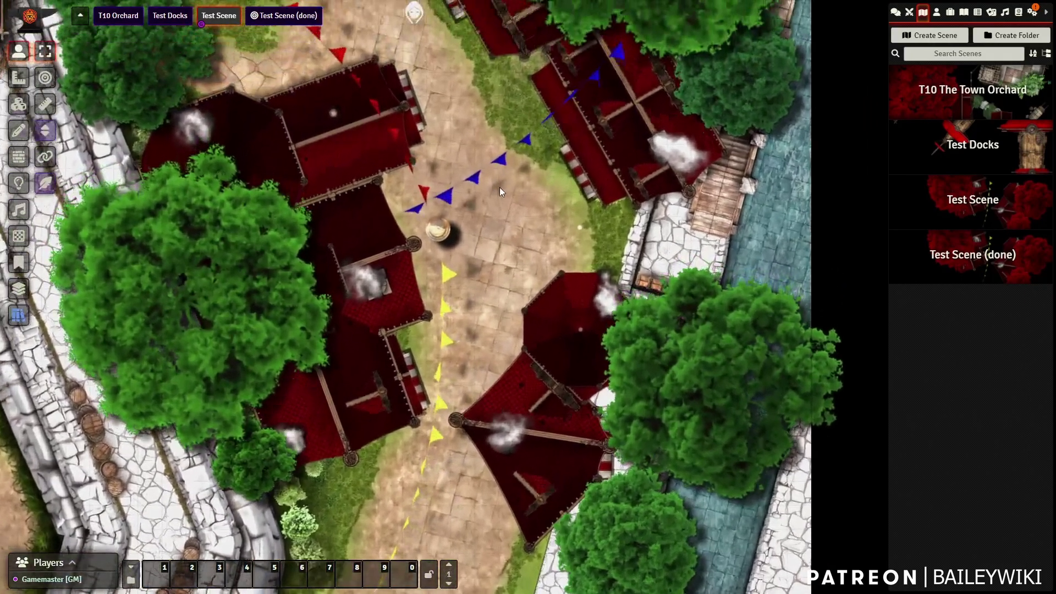
pyautogui.moveTo(499, 189); pyautogui.dragTo(808, 164)
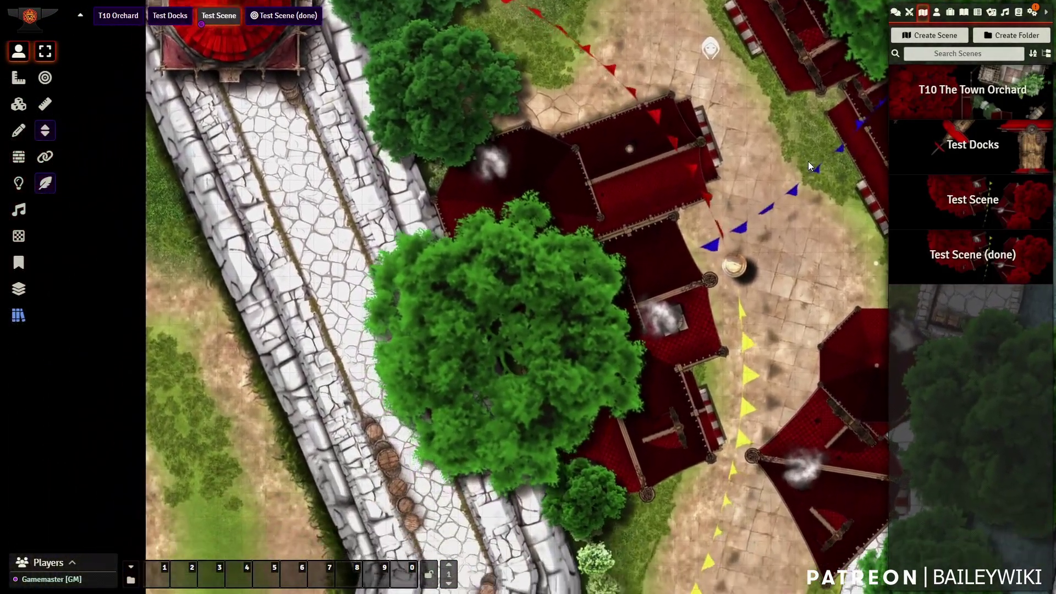
pyautogui.moveTo(795, 438); pyautogui.dragTo(477, 420)
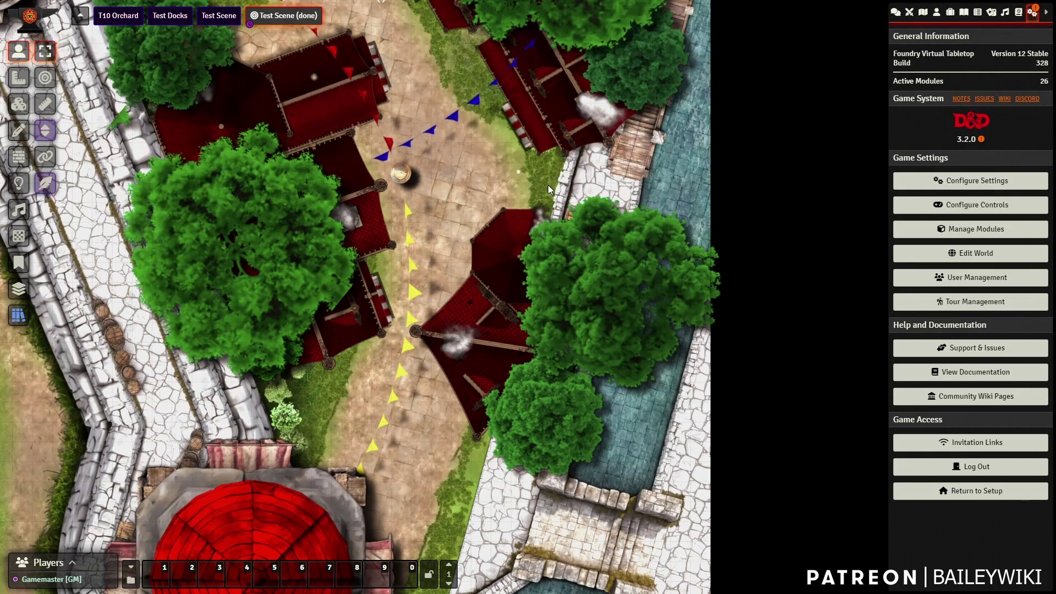
# Nudge and zoom the town map view around the bunting-strung plaza.
pyautogui.press('Up')
pyautogui.press('Up')
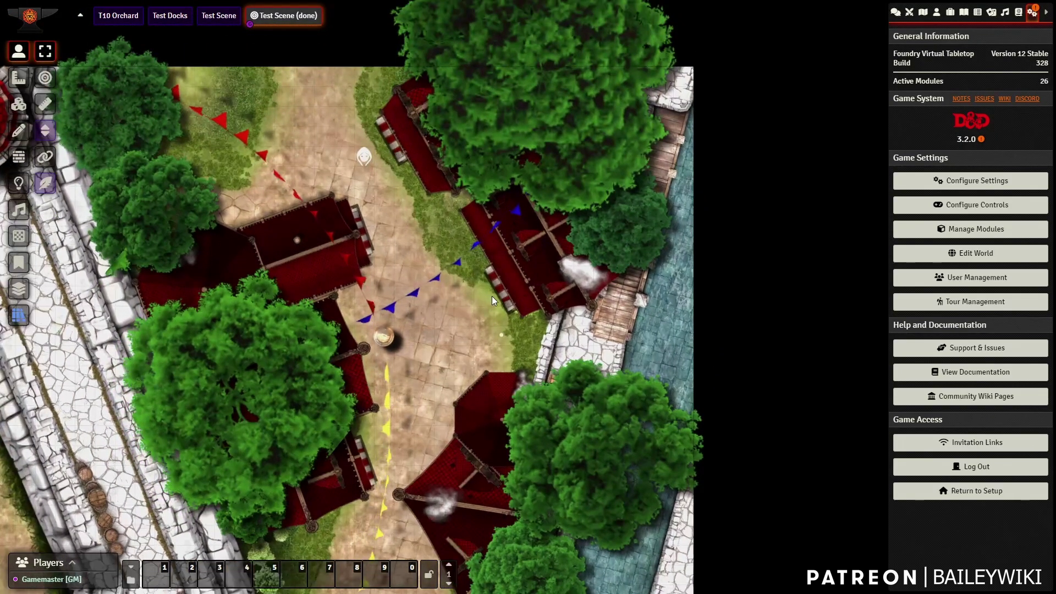
pyautogui.scroll(3, 485, 344)
pyautogui.scroll(2, 485, 344)
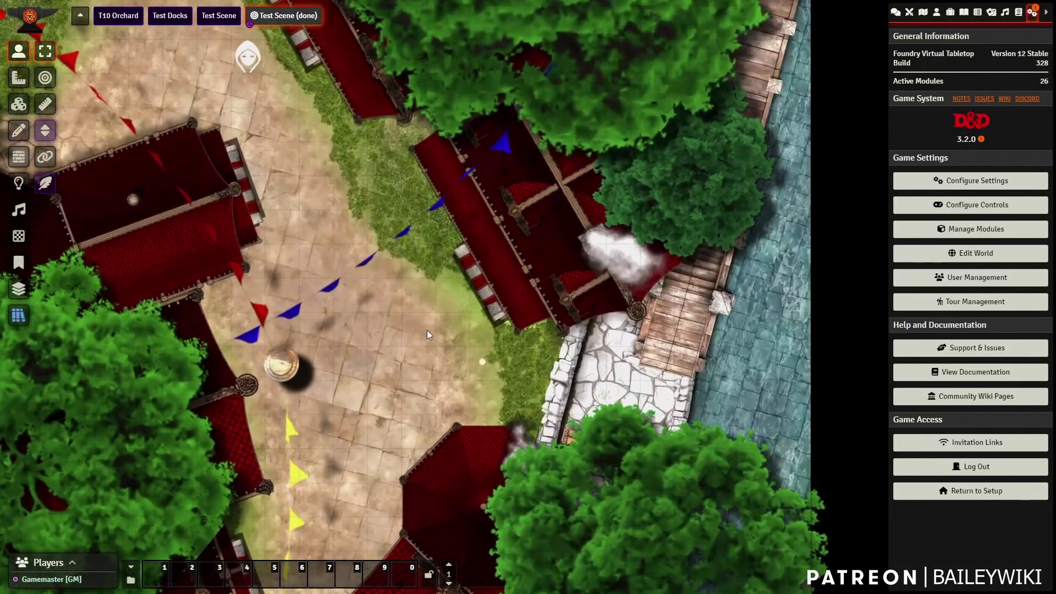
pyautogui.press('Down')
pyautogui.press('Left')
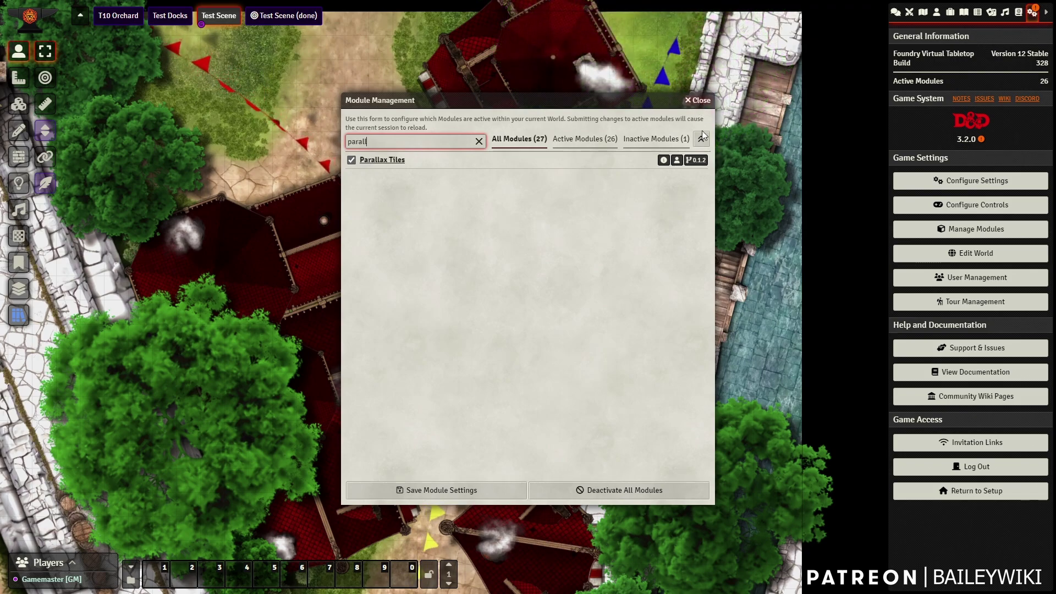
# Close Module Management and open the treetop tile's Parallax settings from Tile Controls.
pyautogui.click(703, 101)
pyautogui.click(19, 104)
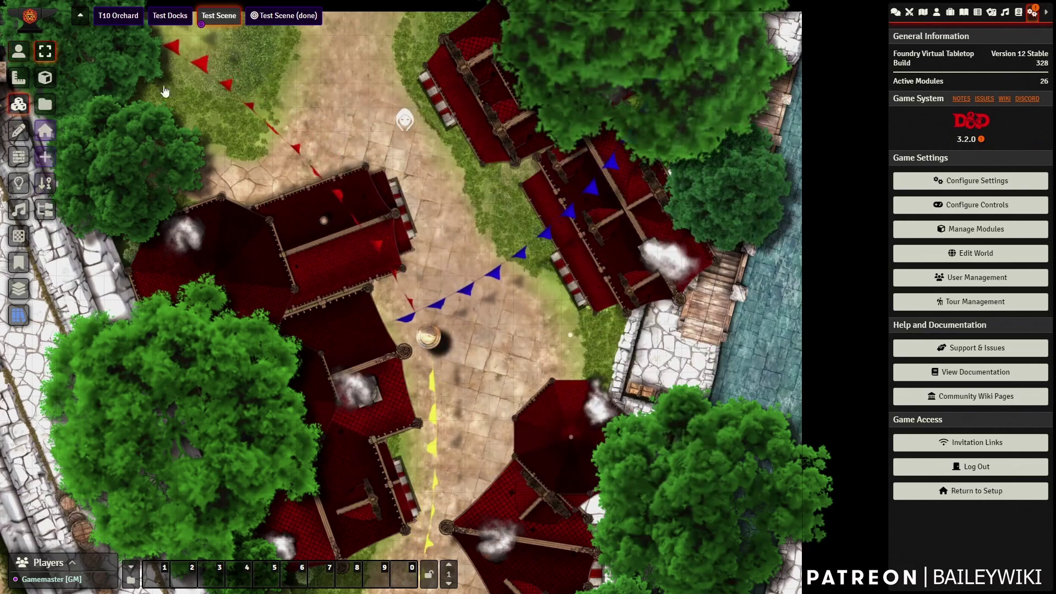
pyautogui.scroll(3, 402, 213)
pyautogui.scroll(2, 402, 213)
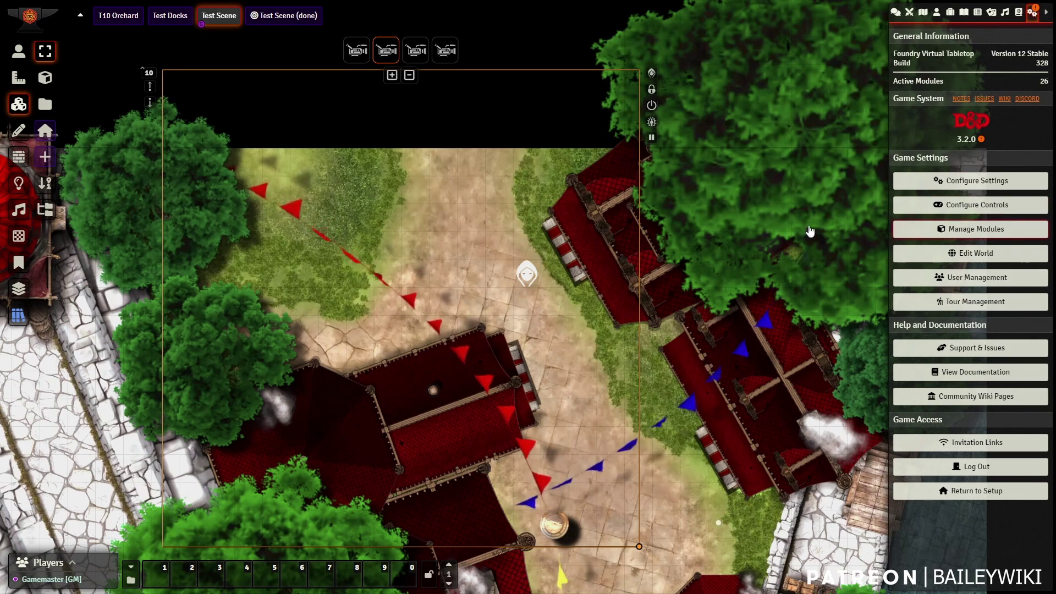
pyautogui.doubleClick(764, 110)
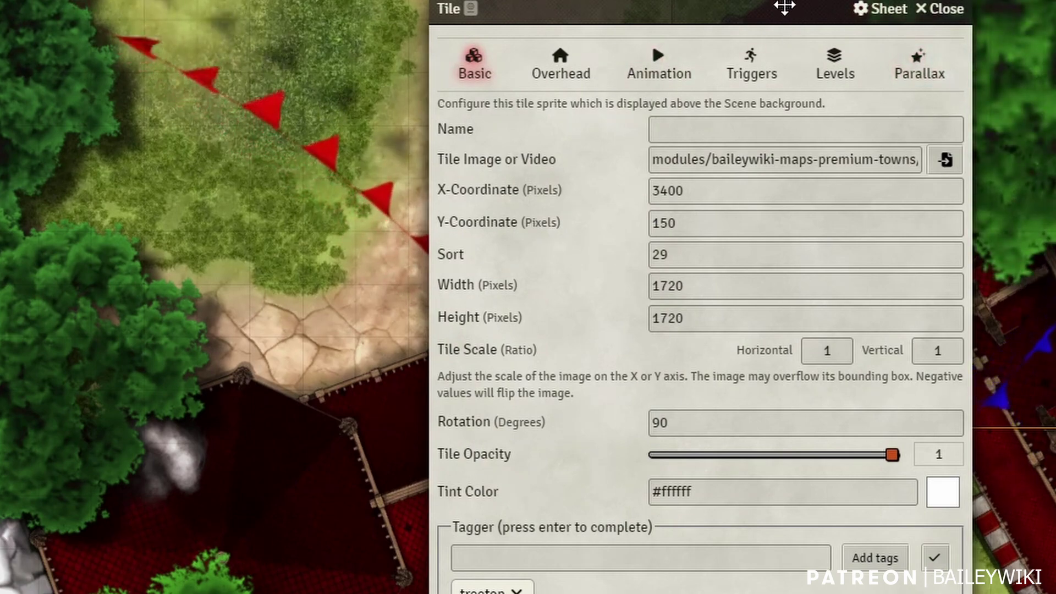
pyautogui.moveTo(792, 19); pyautogui.dragTo(376, 19)
pyautogui.click(488, 92)
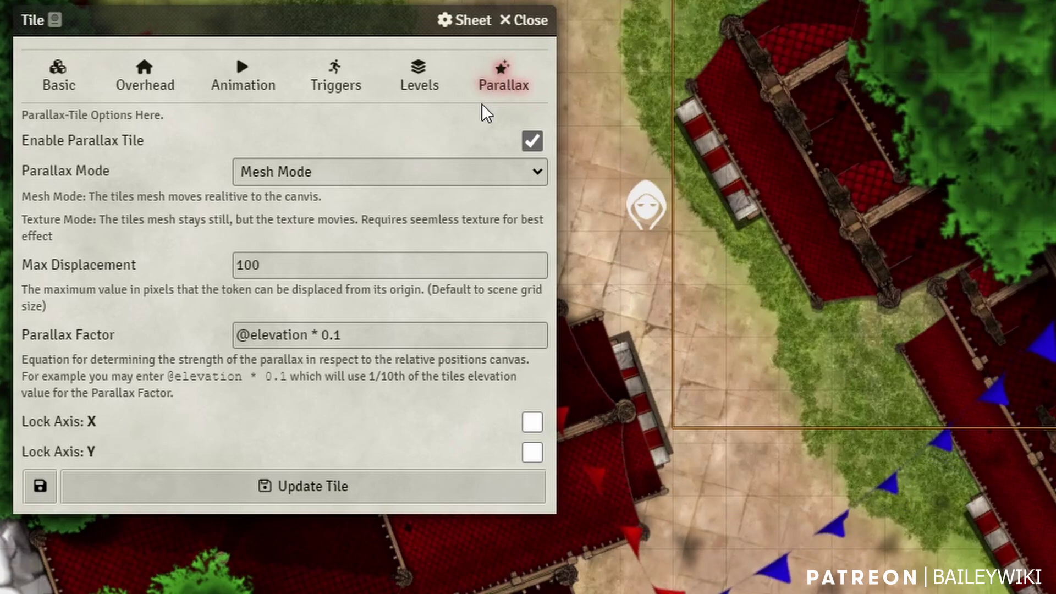
# Toggle Enable Parallax Tile to compare the tree's shift, keeping Mesh Mode as parallax mode.
pyautogui.click(535, 142)
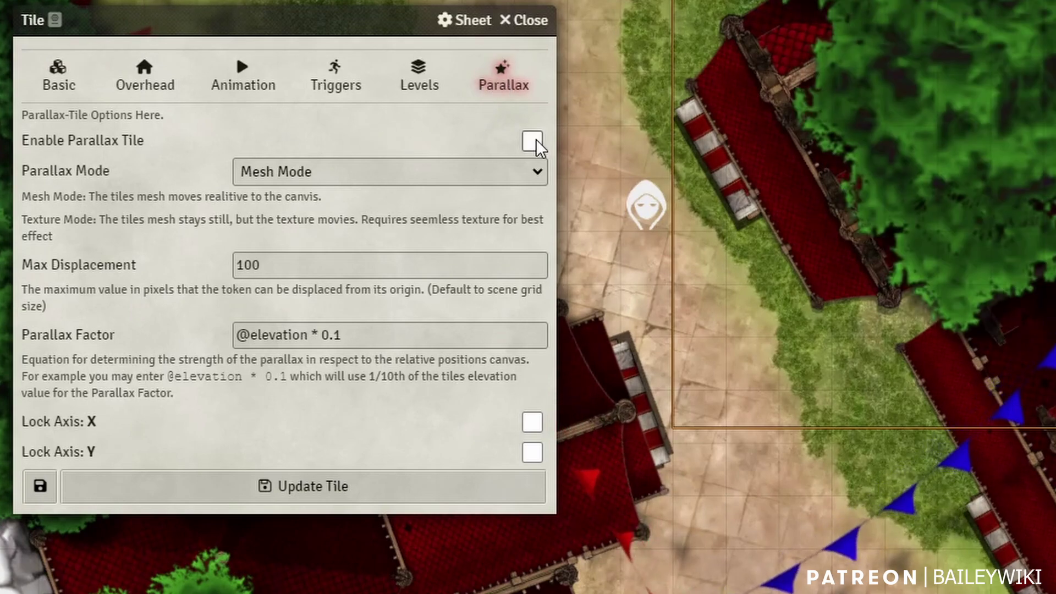
pyautogui.click(535, 143)
pyautogui.click(534, 143)
pyautogui.click(534, 143)
pyautogui.click(533, 143)
pyautogui.click(533, 143)
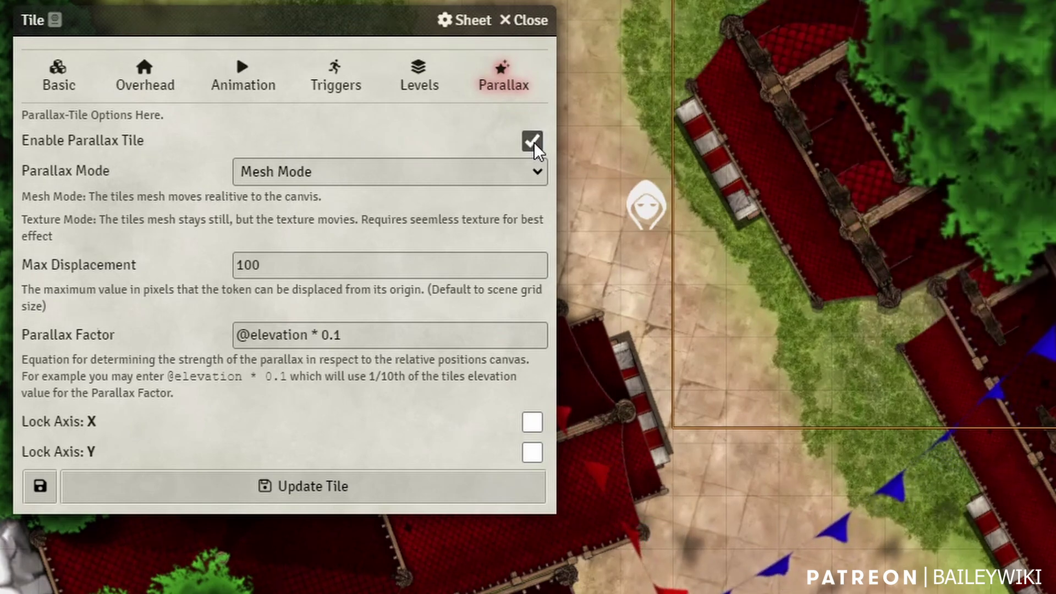
pyautogui.click(280, 176)
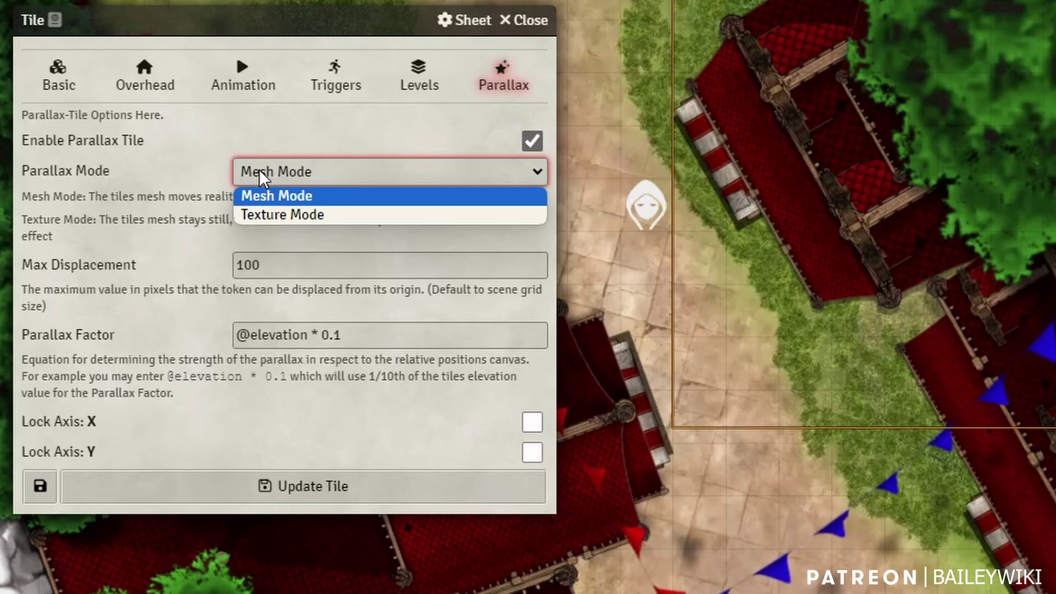
pyautogui.click(284, 173)
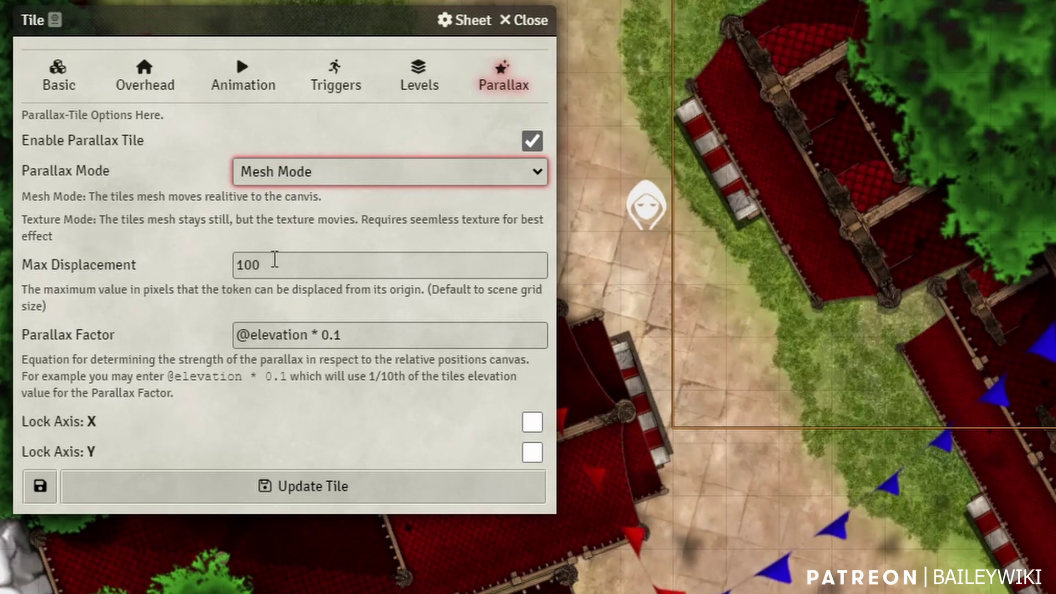
# Set Max Displacement to 400 and toggle parallax on and off to preview it.
pyautogui.doubleClick(274, 260)
pyautogui.write('400')
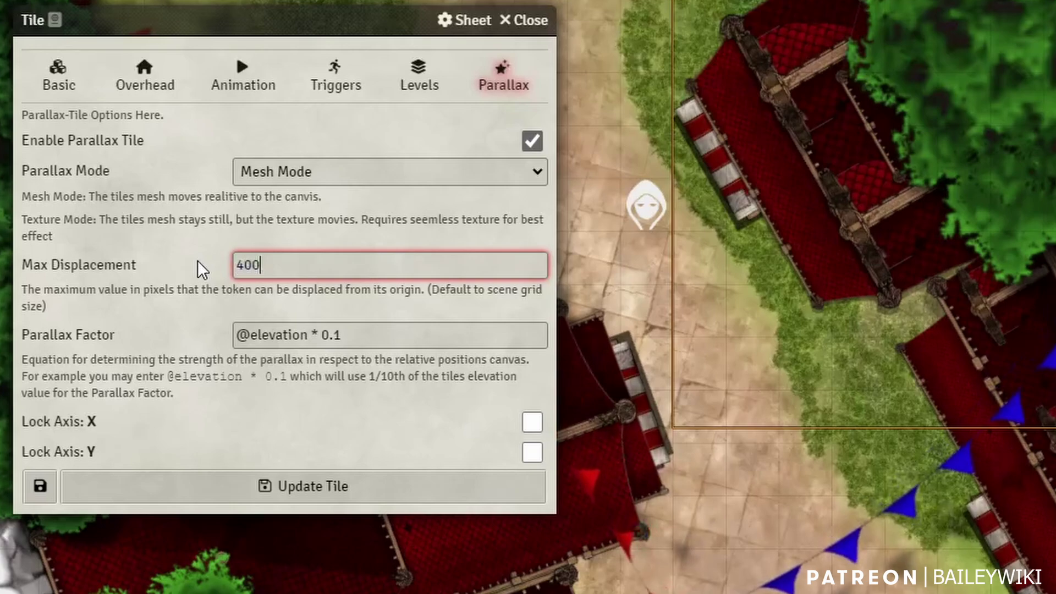
pyautogui.press('Tab')
pyautogui.click(534, 139)
pyautogui.click(533, 141)
pyautogui.click(533, 140)
pyautogui.click(534, 140)
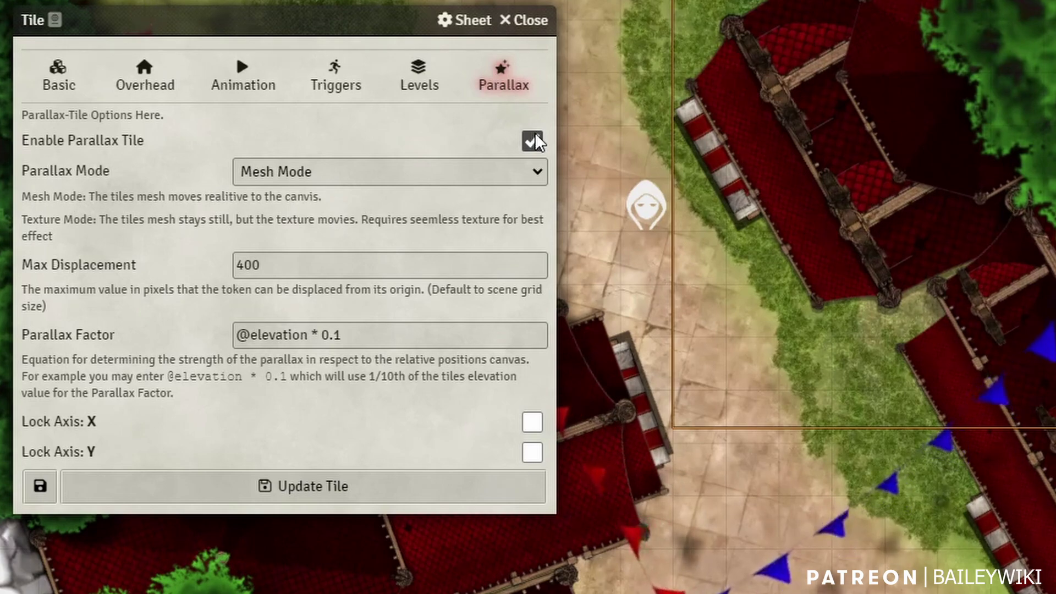
pyautogui.click(533, 140)
pyautogui.click(217, 266)
pyautogui.hotkey('ctrl', 'a')
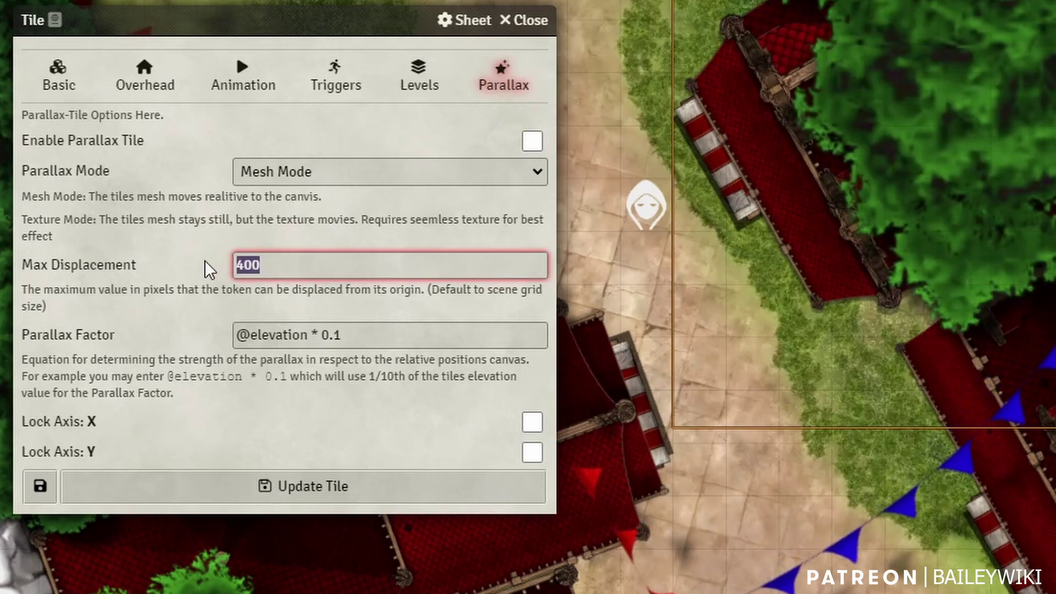
pyautogui.write('1000')
pyautogui.press('Tab')
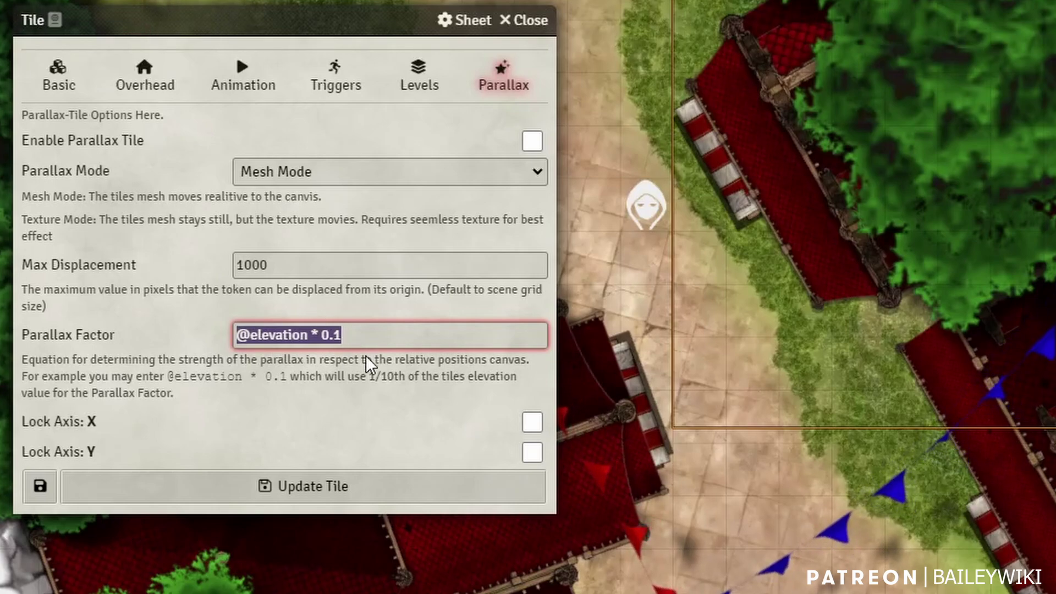
pyautogui.write('1')
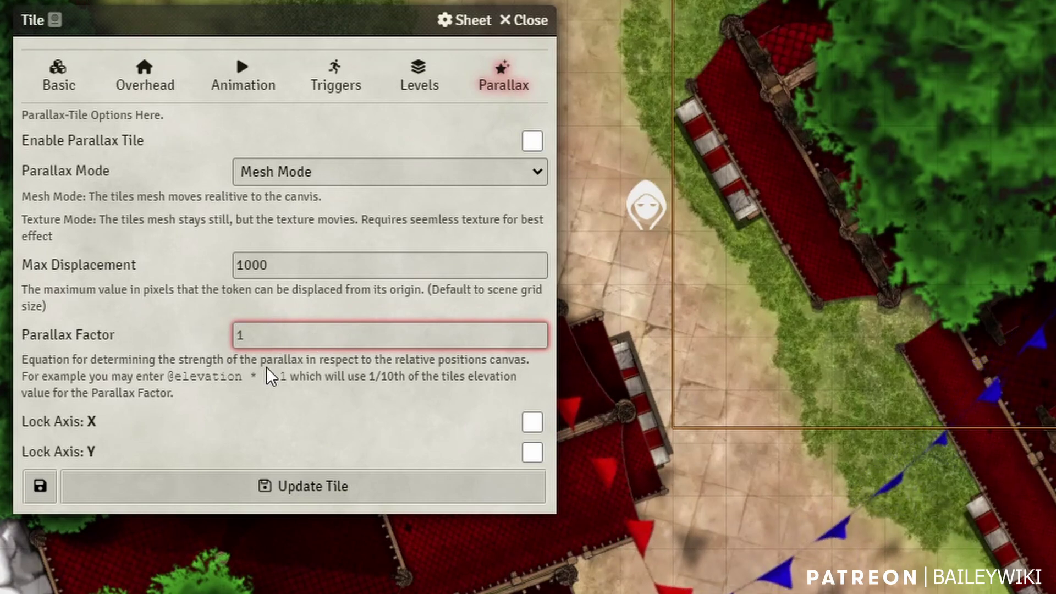
pyautogui.write('@elev')
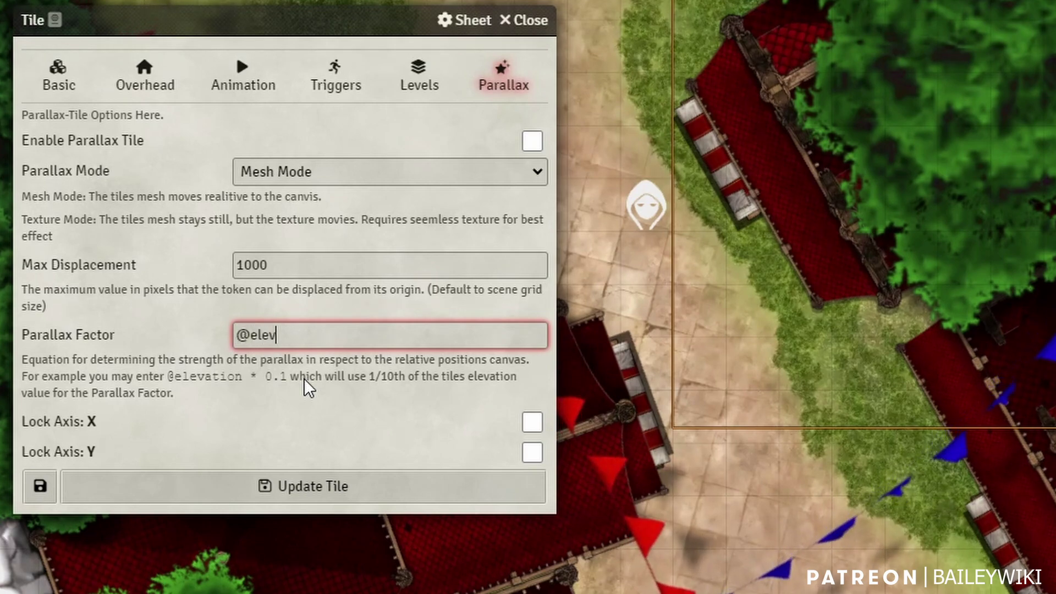
pyautogui.write('ation * 0.1')
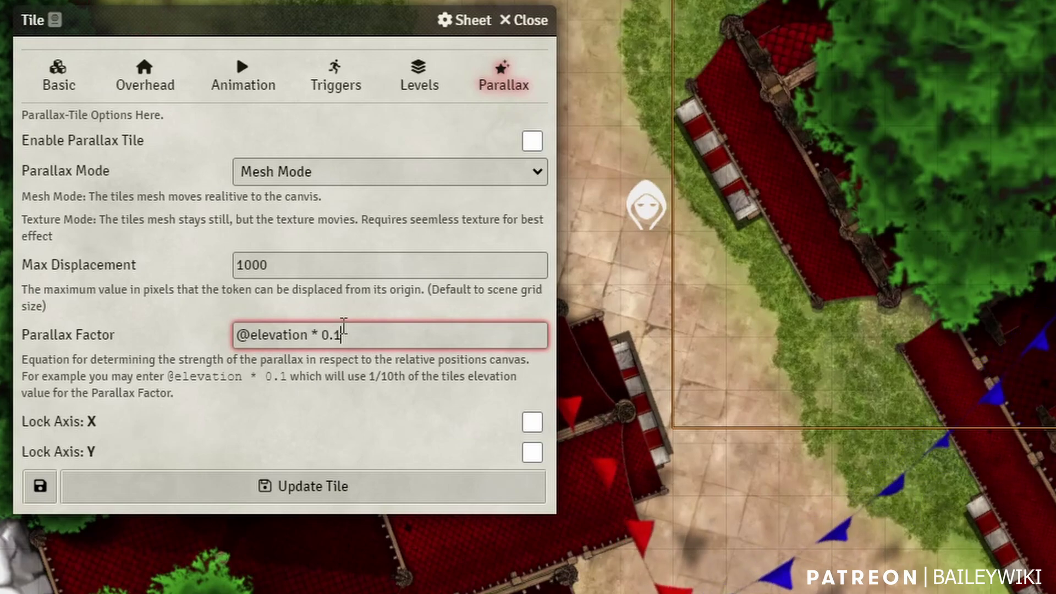
pyautogui.click(144, 77)
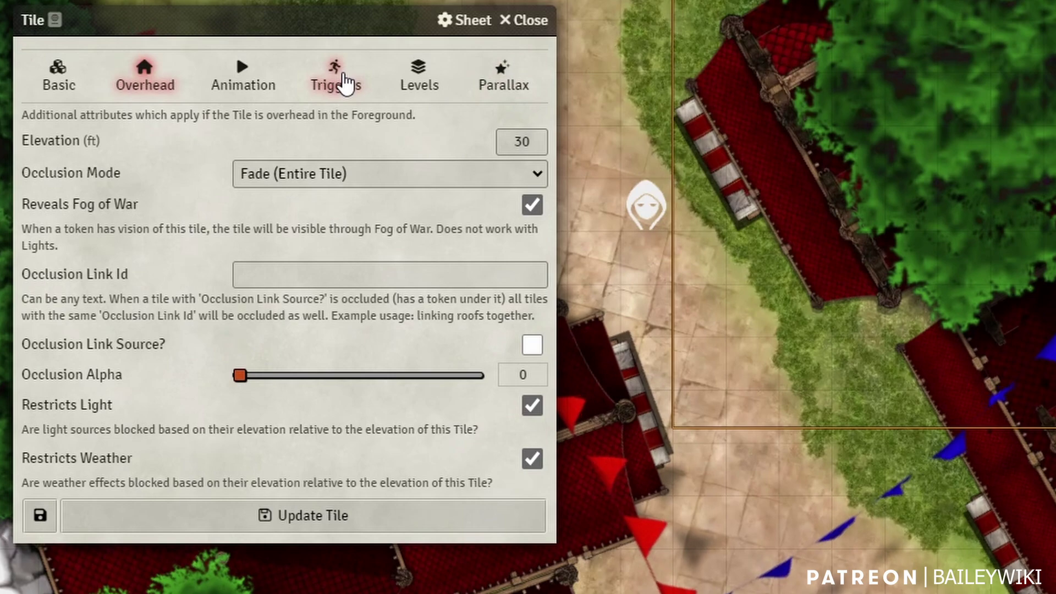
# Enable parallax on the treetop tile, apply the settings, and compare it toggled off and on.
pyautogui.click(520, 77)
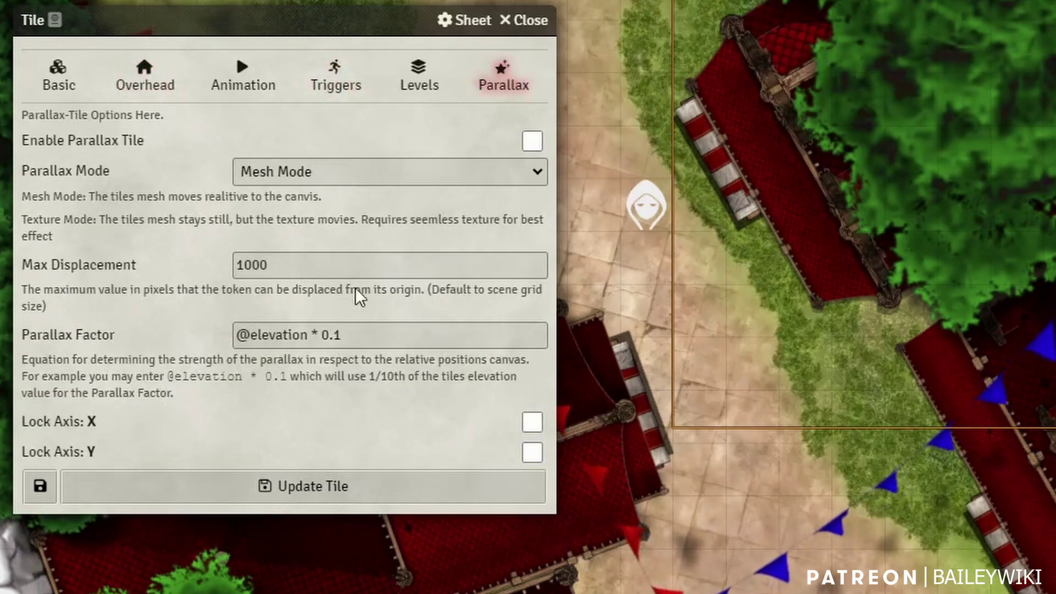
pyautogui.click(531, 140)
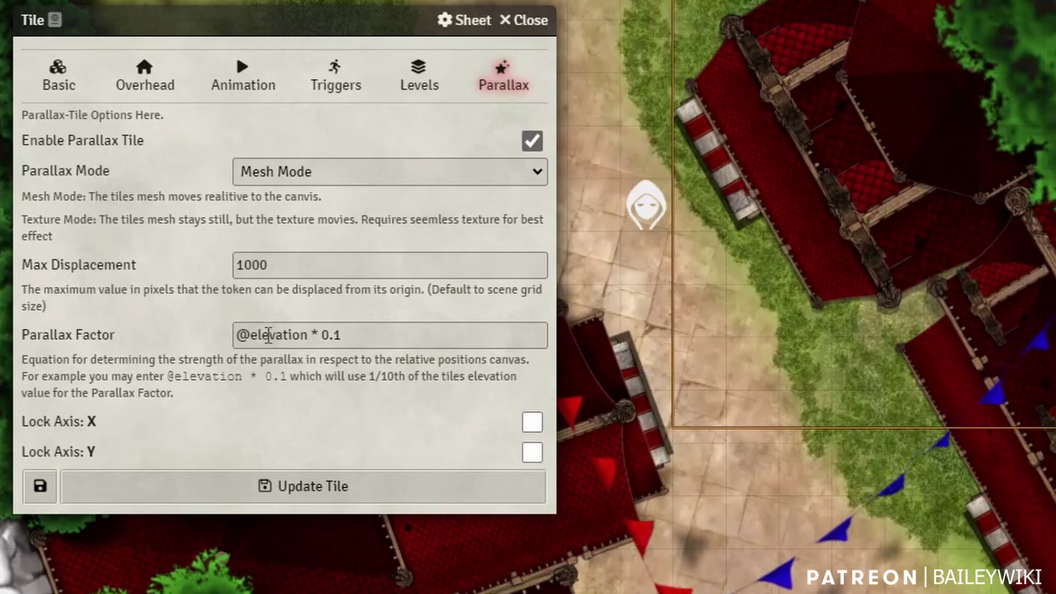
pyautogui.click(389, 483)
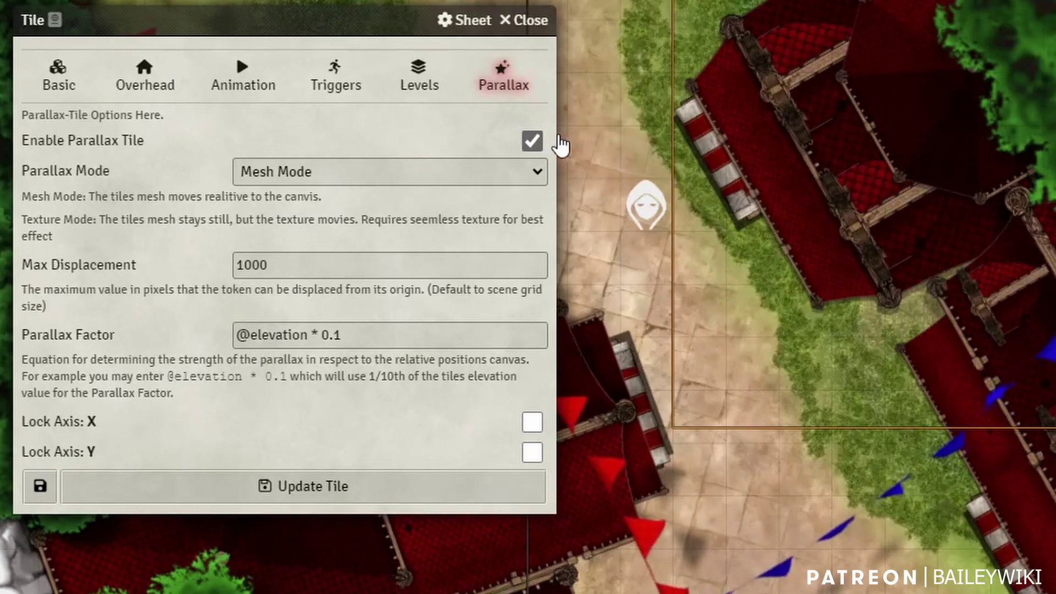
pyautogui.click(529, 144)
pyautogui.click(529, 144)
pyautogui.click(332, 335)
pyautogui.write('2')
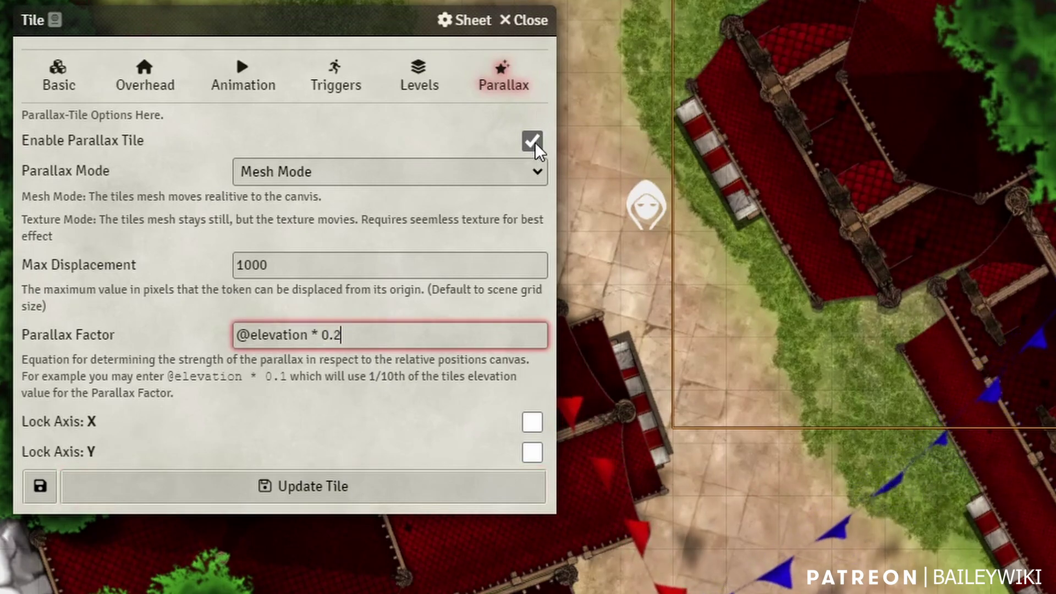
pyautogui.press('Tab')
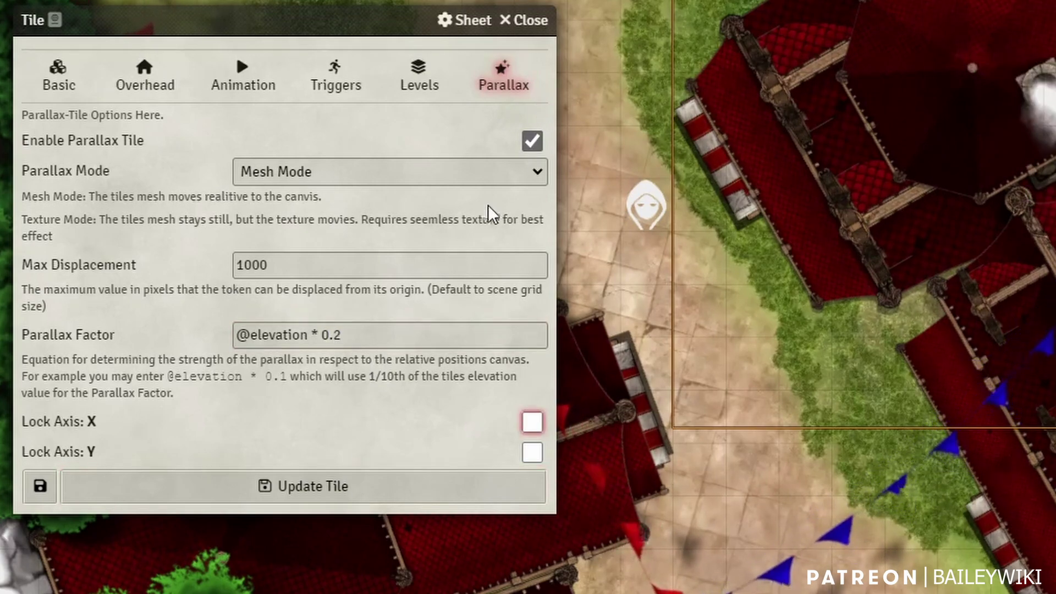
pyautogui.click(528, 145)
pyautogui.click(531, 144)
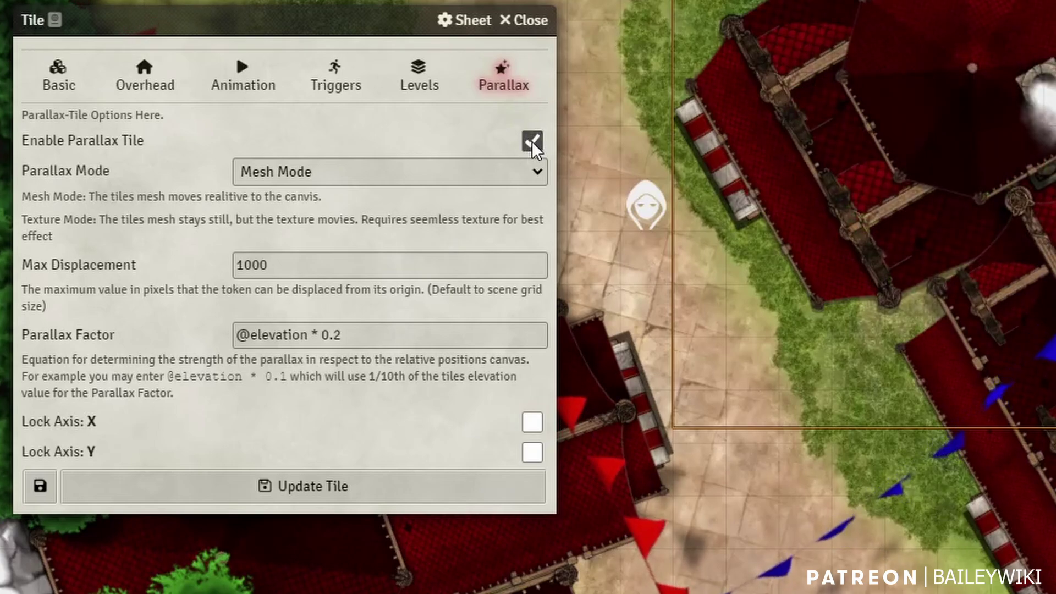
pyautogui.click(531, 144)
pyautogui.click(343, 335)
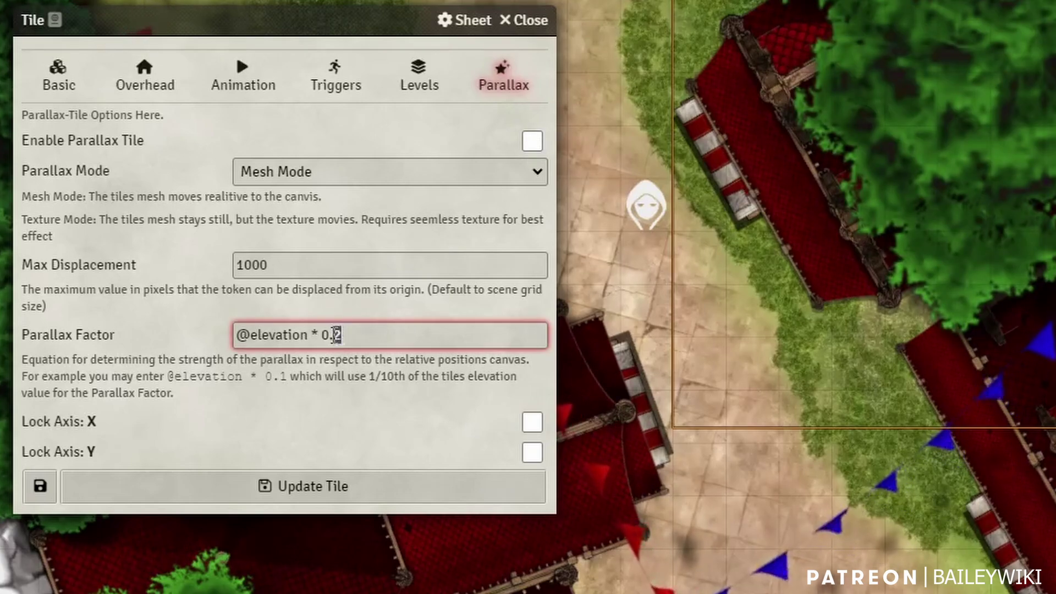
pyautogui.press('BackSpace')
pyautogui.write('1')
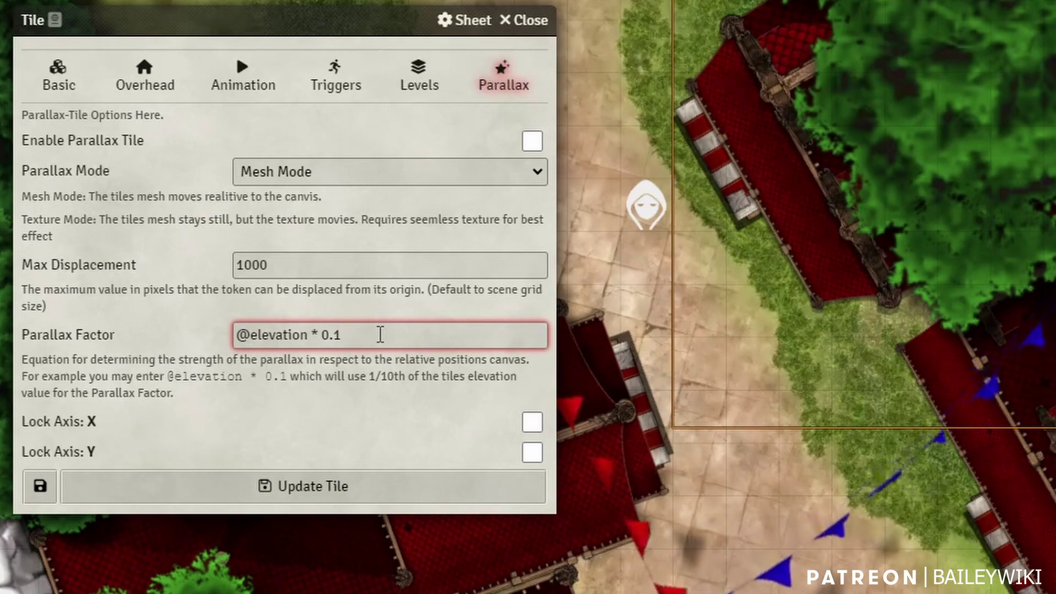
# Test Lock Axis X with parallax toggled, then unlock it and re-enable parallax.
pyautogui.click(531, 423)
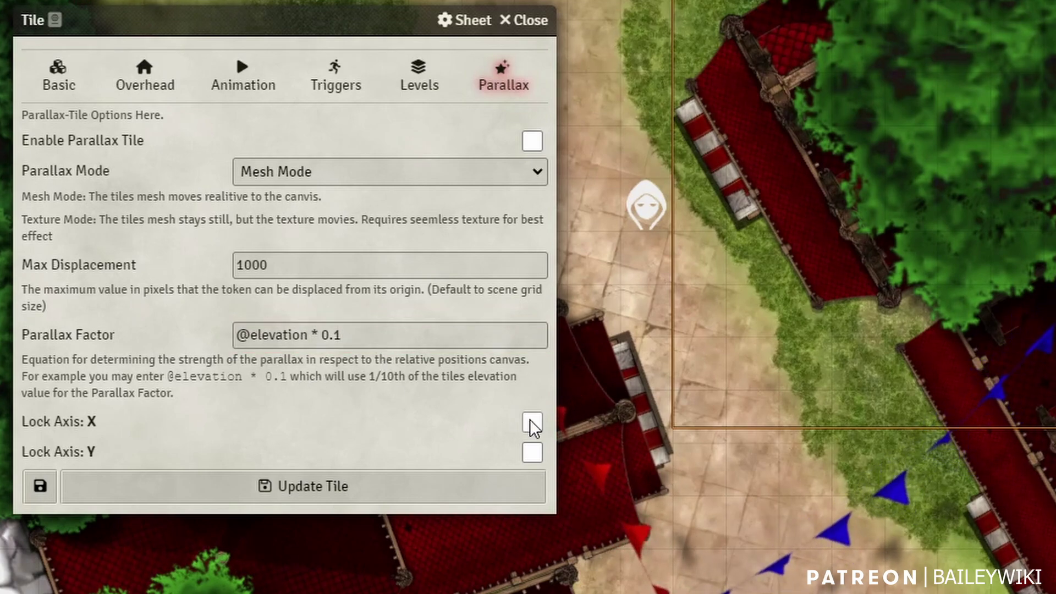
pyautogui.click(532, 143)
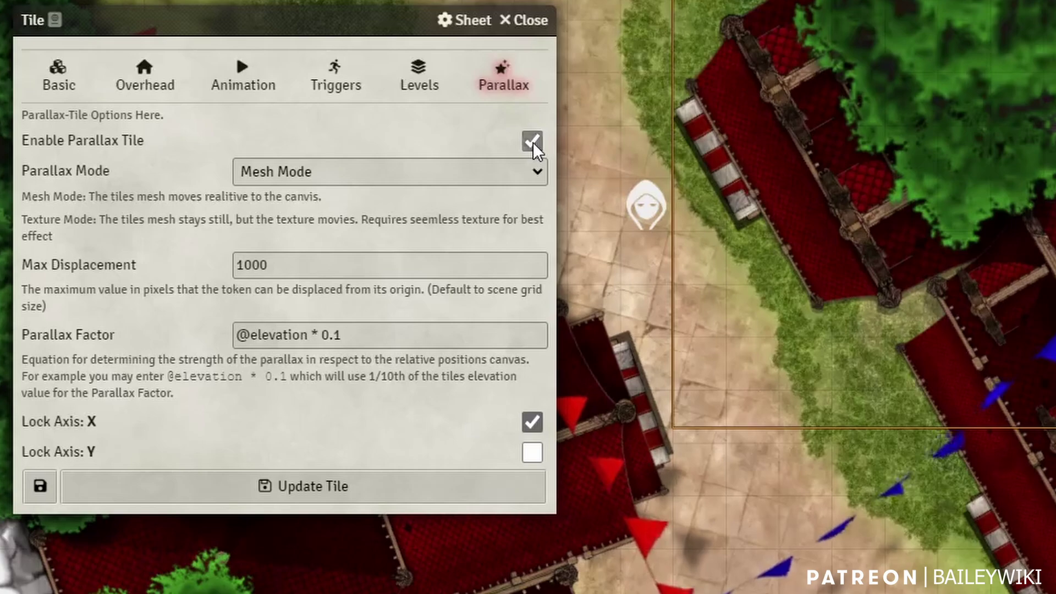
pyautogui.click(532, 142)
pyautogui.click(532, 142)
pyautogui.click(532, 142)
pyautogui.click(531, 423)
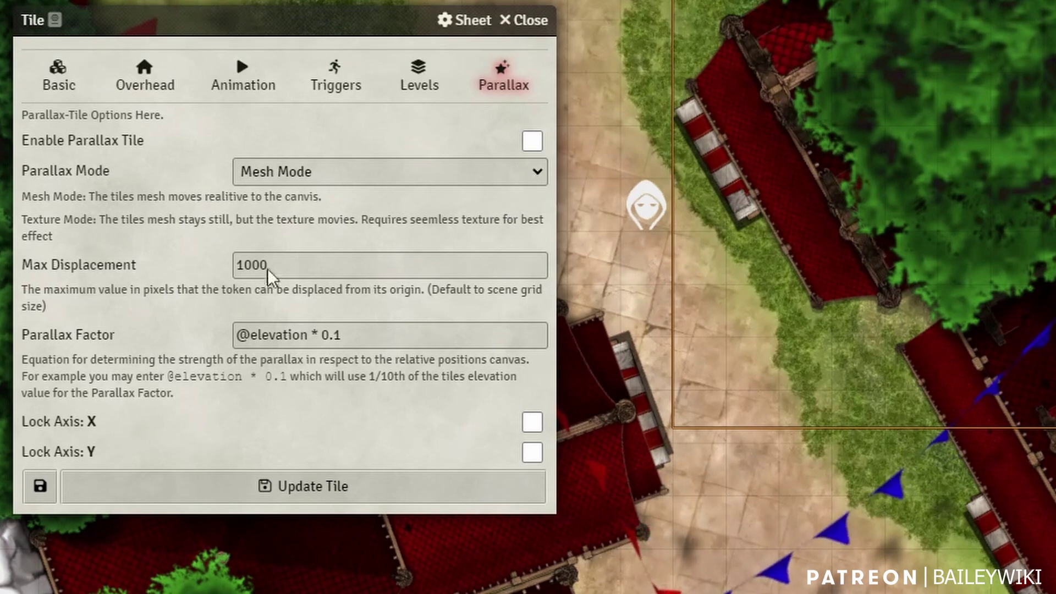
pyautogui.click(532, 141)
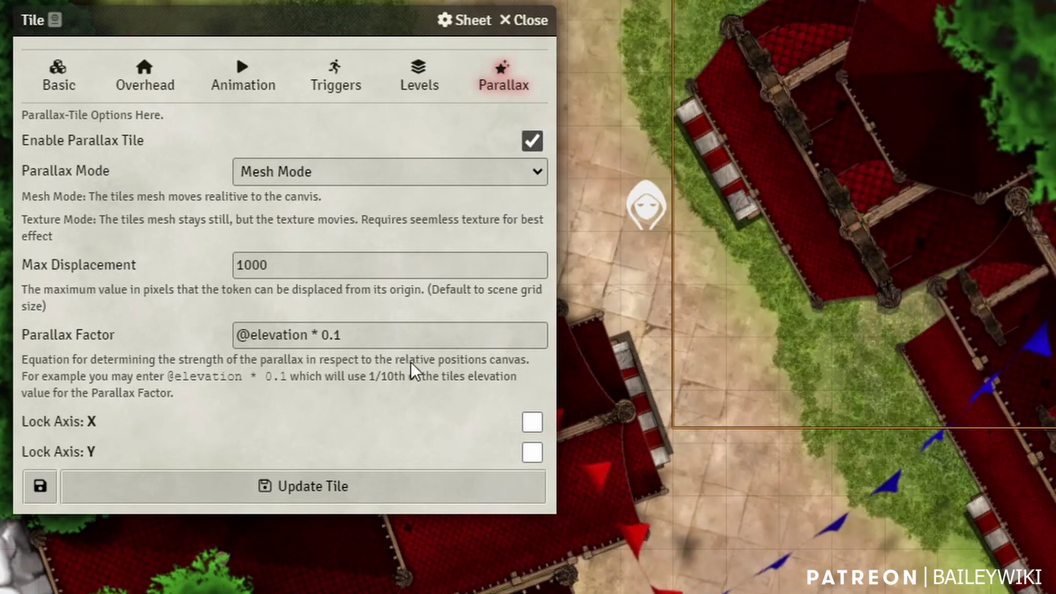
pyautogui.moveTo(382, 334); pyautogui.dragTo(198, 341)
pyautogui.hotkey('ctrl', 'c')
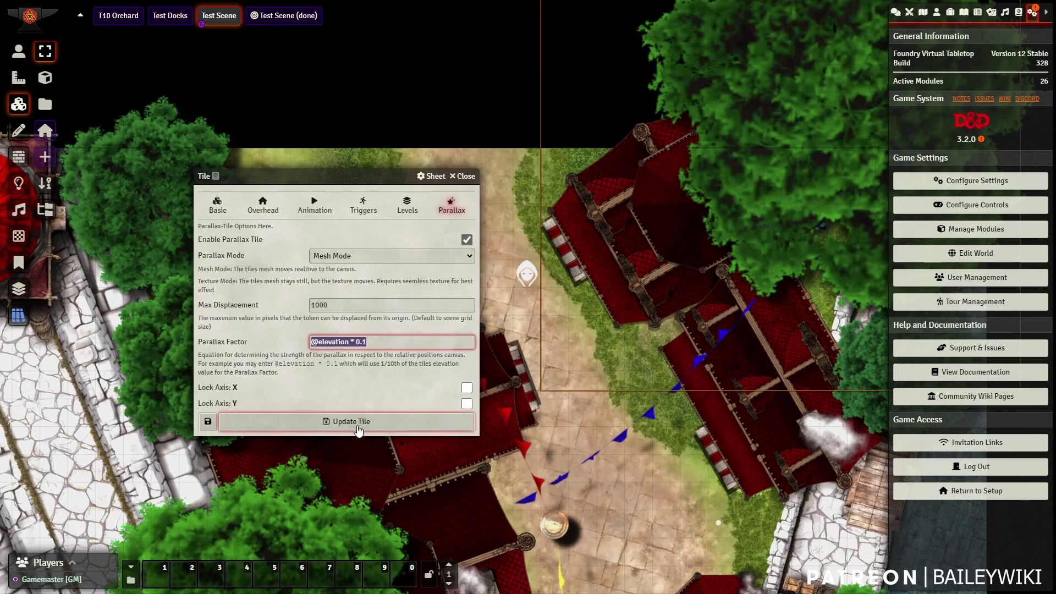
pyautogui.click(358, 424)
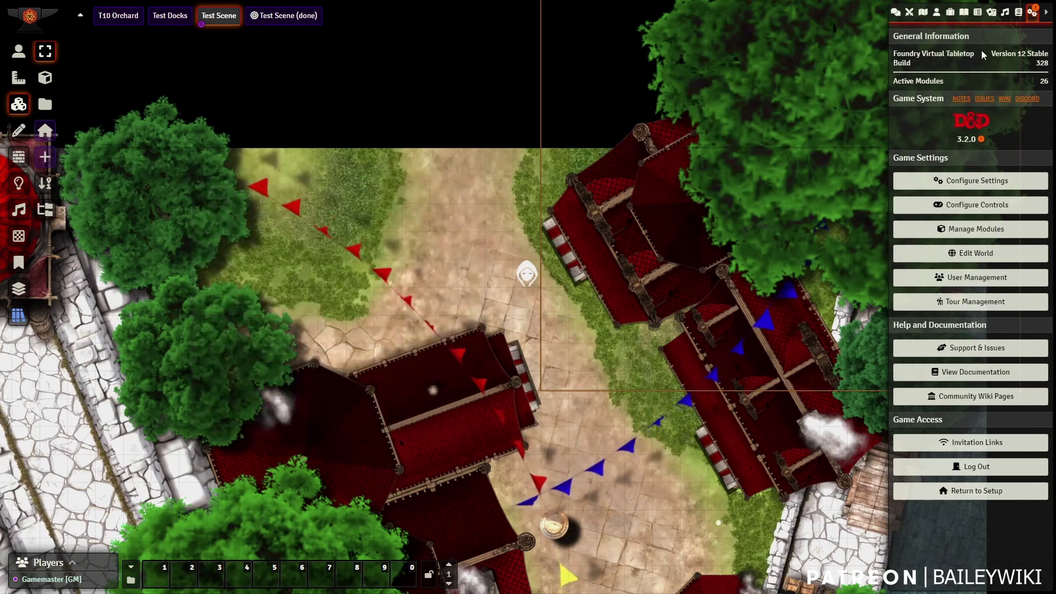
pyautogui.click(975, 183)
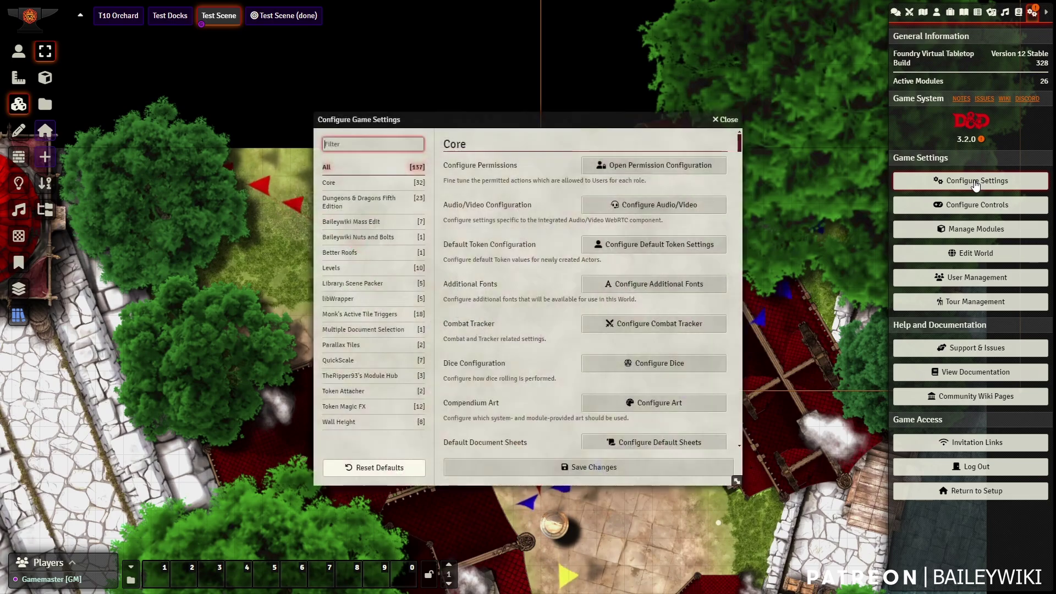
pyautogui.click(341, 347)
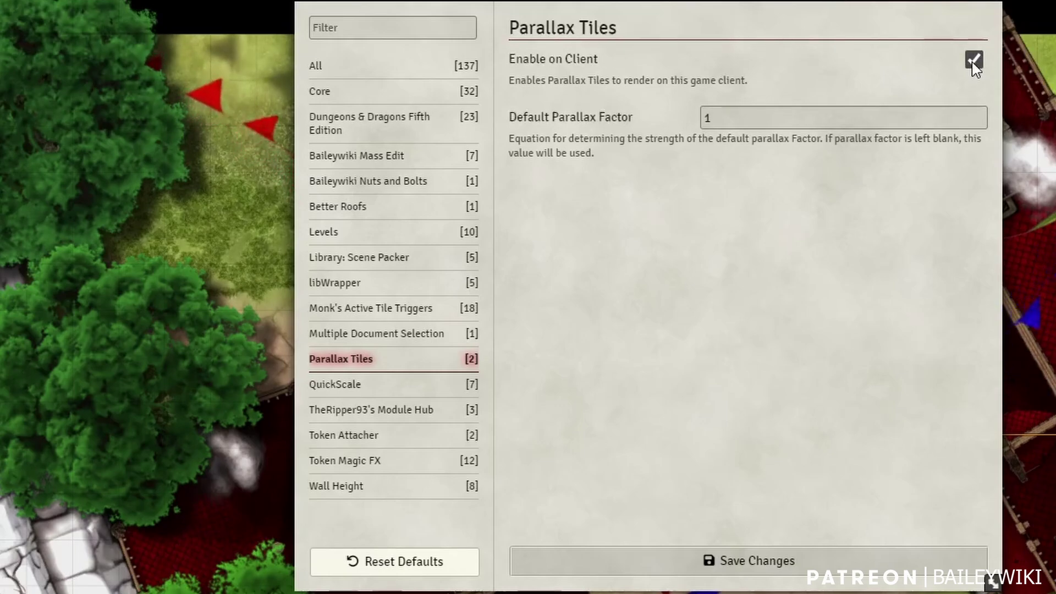
pyautogui.doubleClick(750, 114)
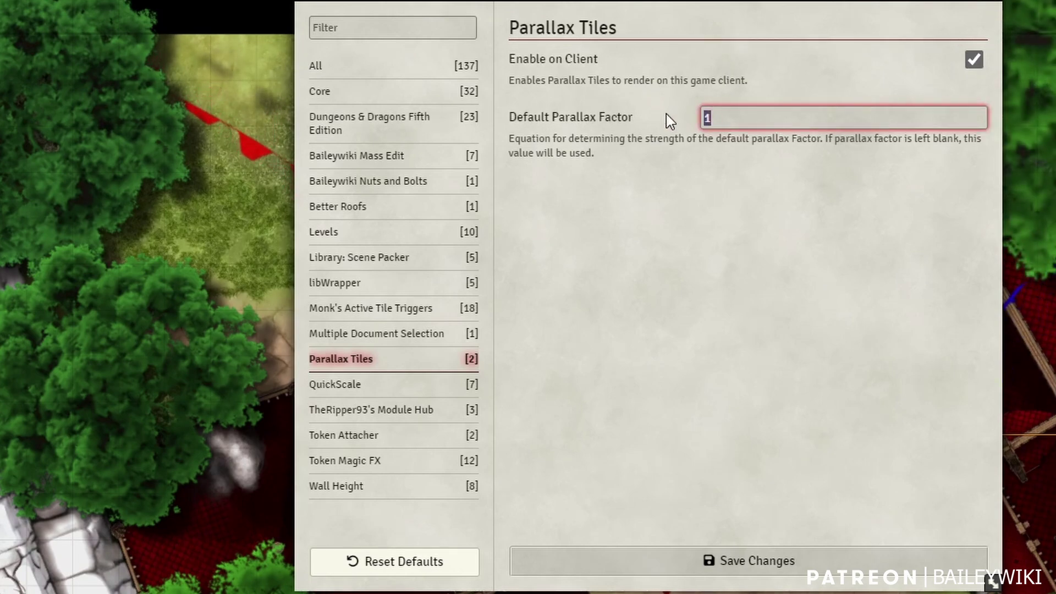
pyautogui.hotkey('ctrl', 'v')
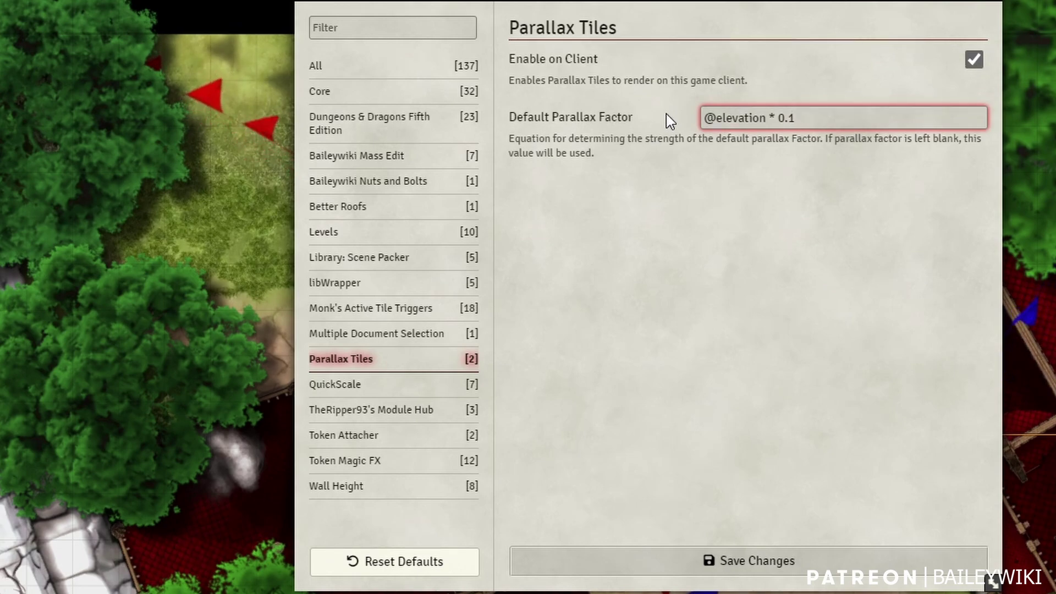
pyautogui.click(739, 565)
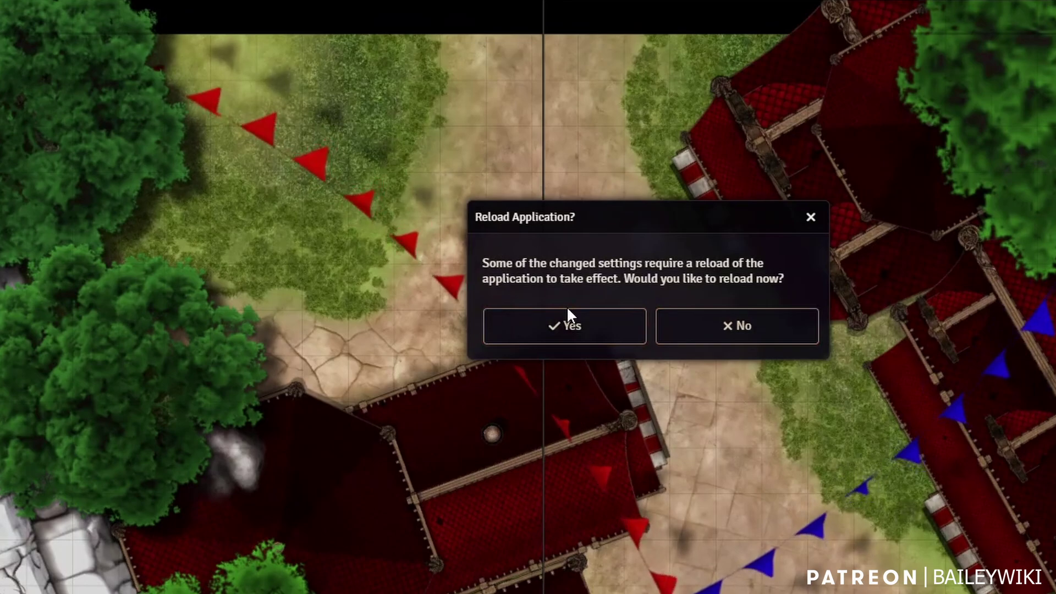
# Confirm the reload so the town scene returns with the new default parallax factor.
pyautogui.click(588, 328)
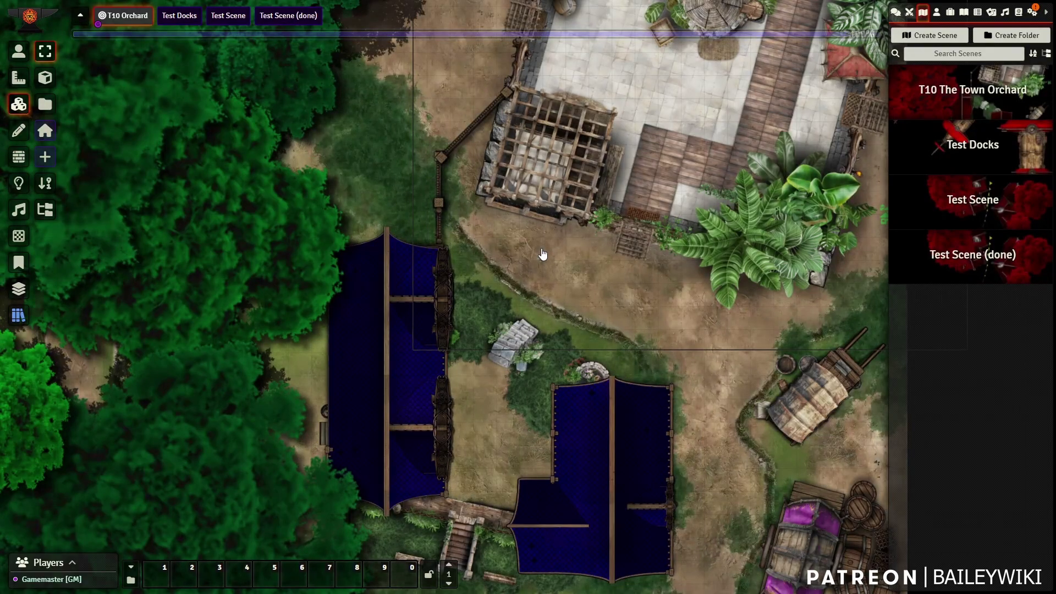
# Switch to token controls and pan toward the western trees at the top of the map.
pyautogui.scroll(3, 539, 254)
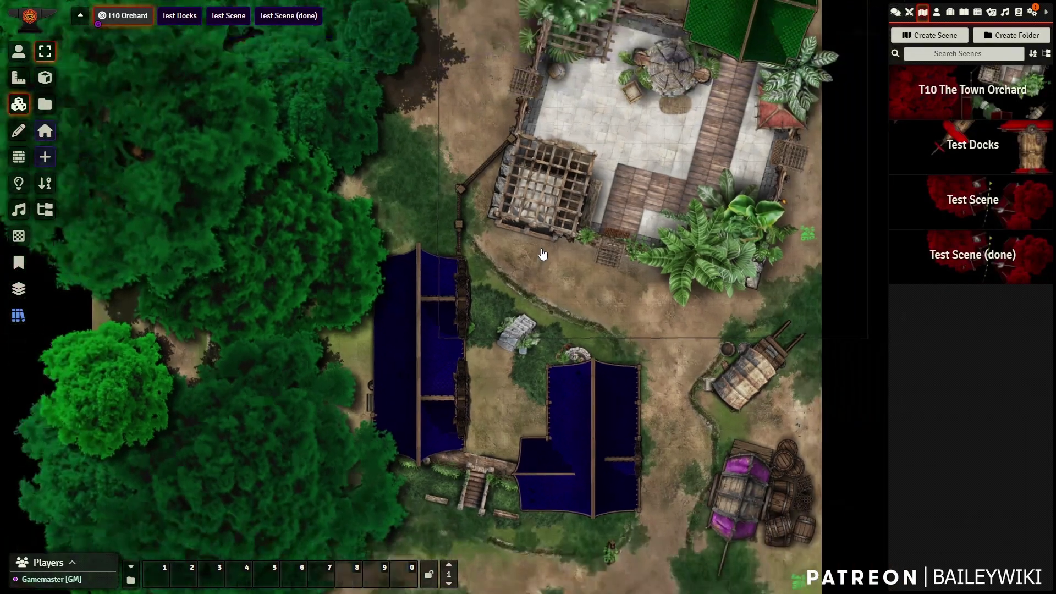
pyautogui.scroll(-5, 543, 254)
pyautogui.click(532, 275)
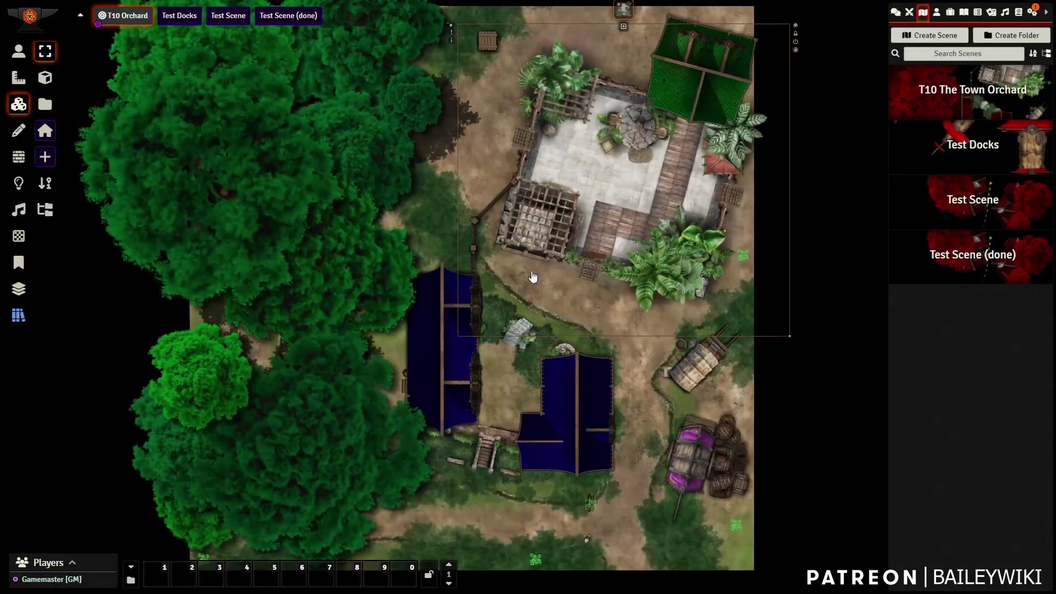
pyautogui.click(19, 52)
pyautogui.scroll(5, 431, 338)
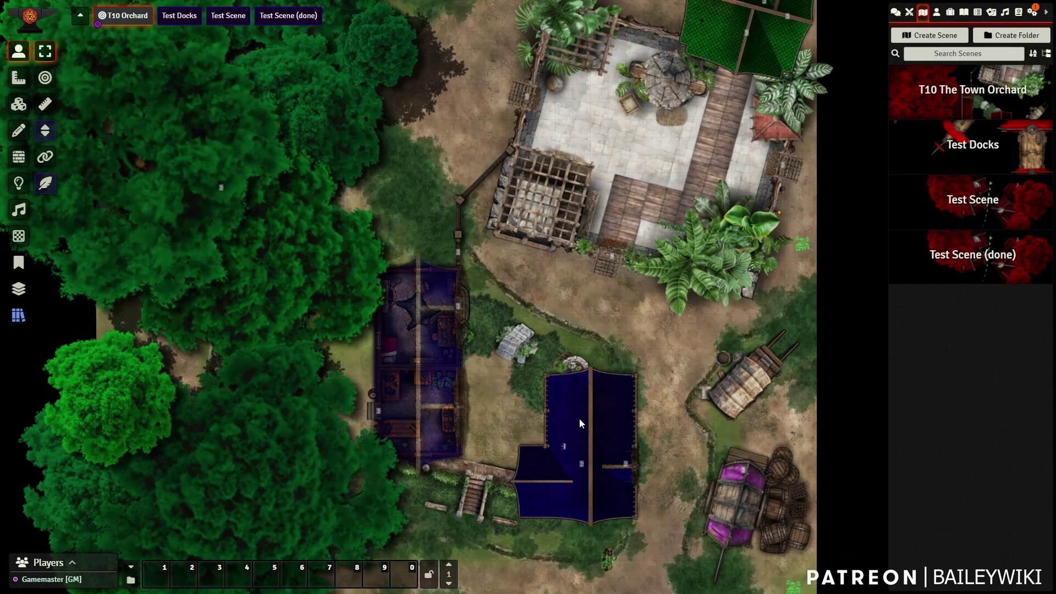
pyautogui.press('Up')
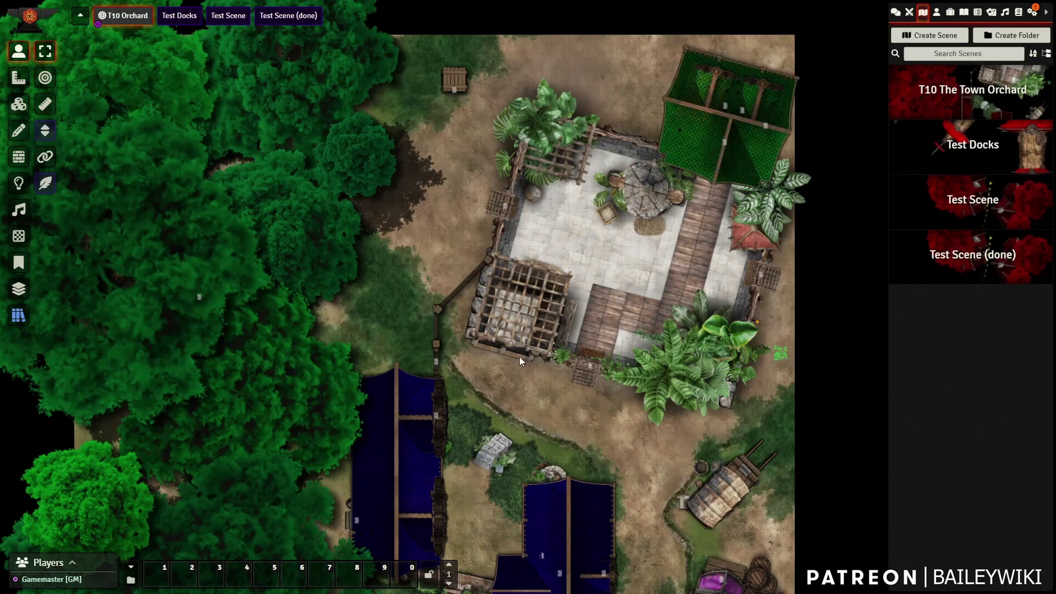
pyautogui.press('Left')
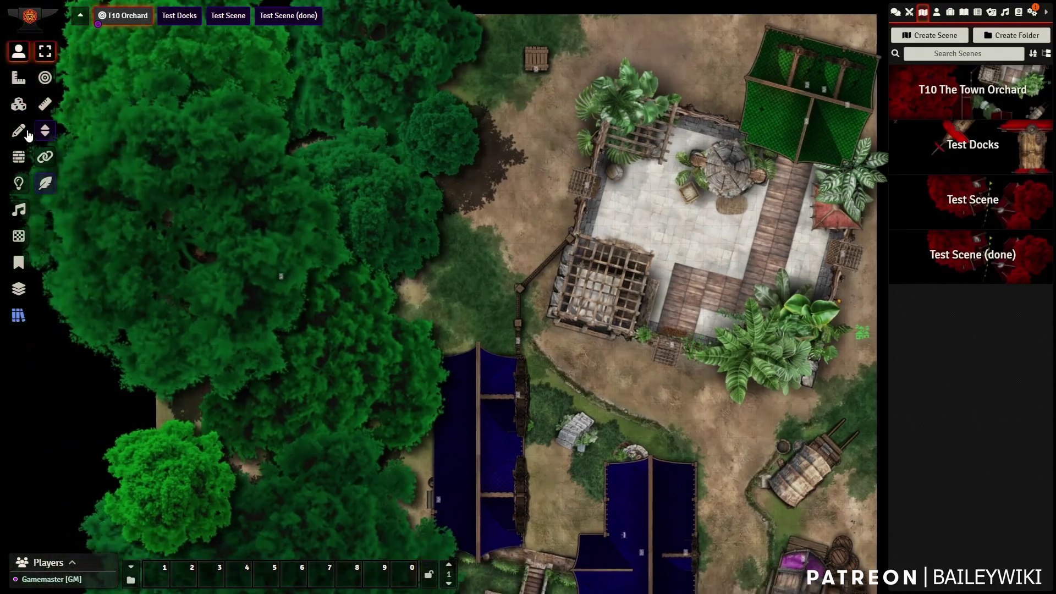
# Enable the Foreground Layer in Tile controls, select the pergola tile and open Mass-Tile Search.
pyautogui.click(19, 104)
pyautogui.click(45, 130)
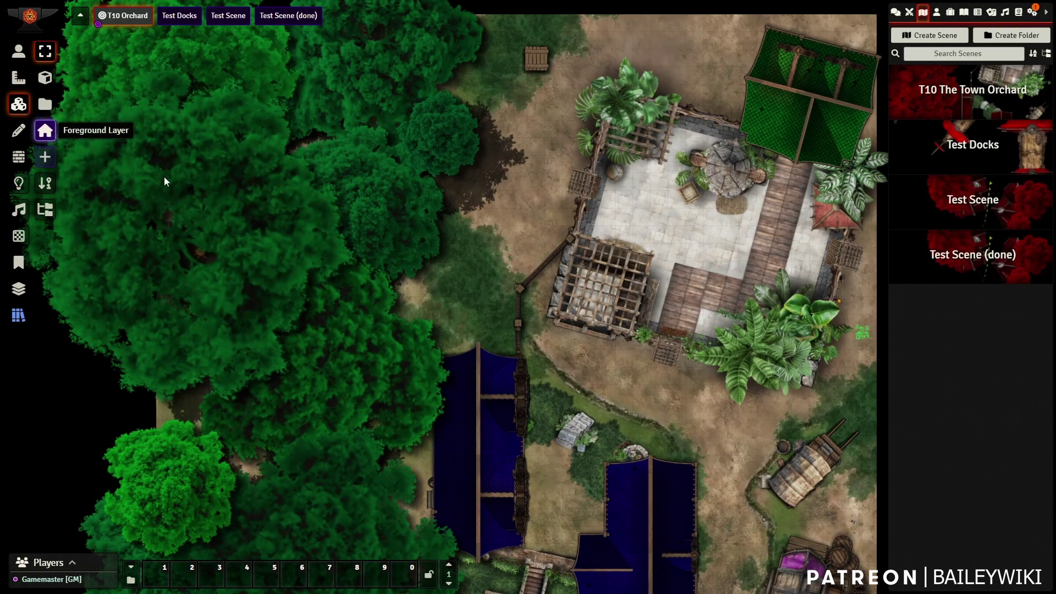
pyautogui.click(166, 183)
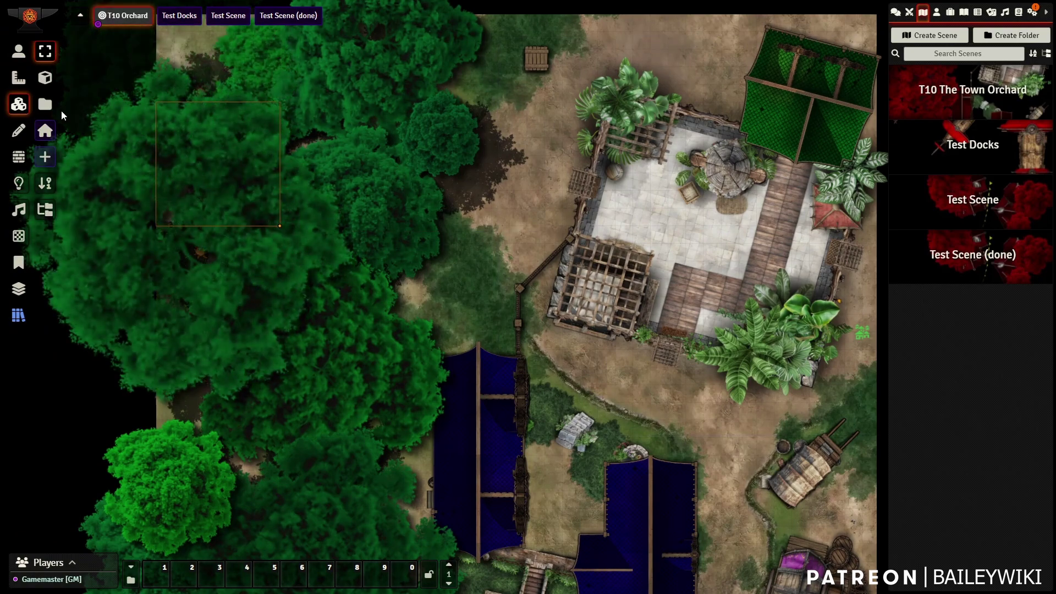
pyautogui.click(45, 131)
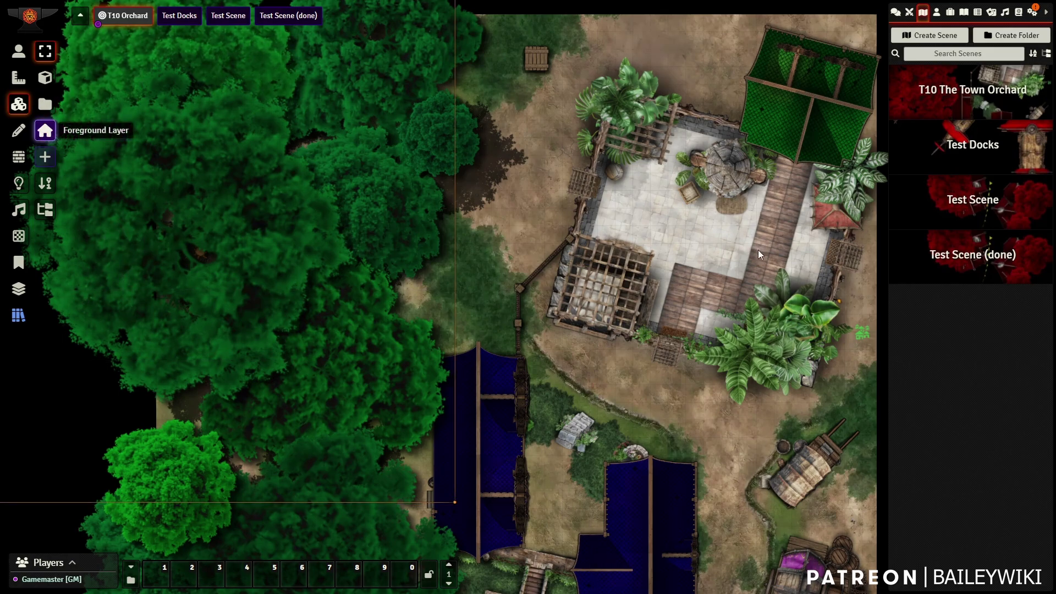
pyautogui.click(583, 242)
pyautogui.hotkey('shift', 'f')
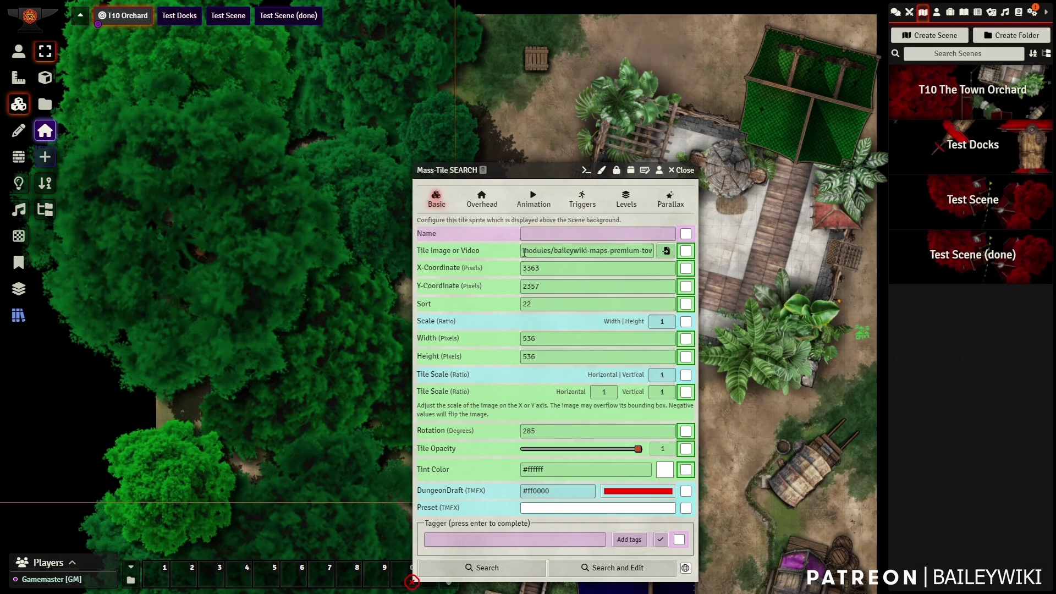
# Inspect the pergola tile's image path, then close its search form.
pyautogui.tripleClick(642, 253)
pyautogui.click(615, 251)
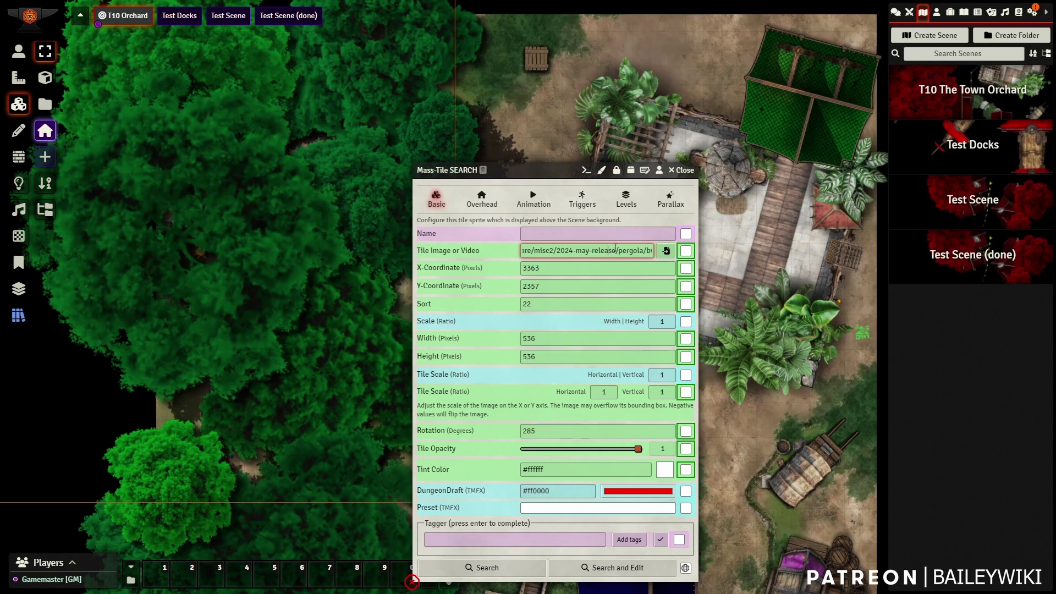
pyautogui.tripleClick(626, 250)
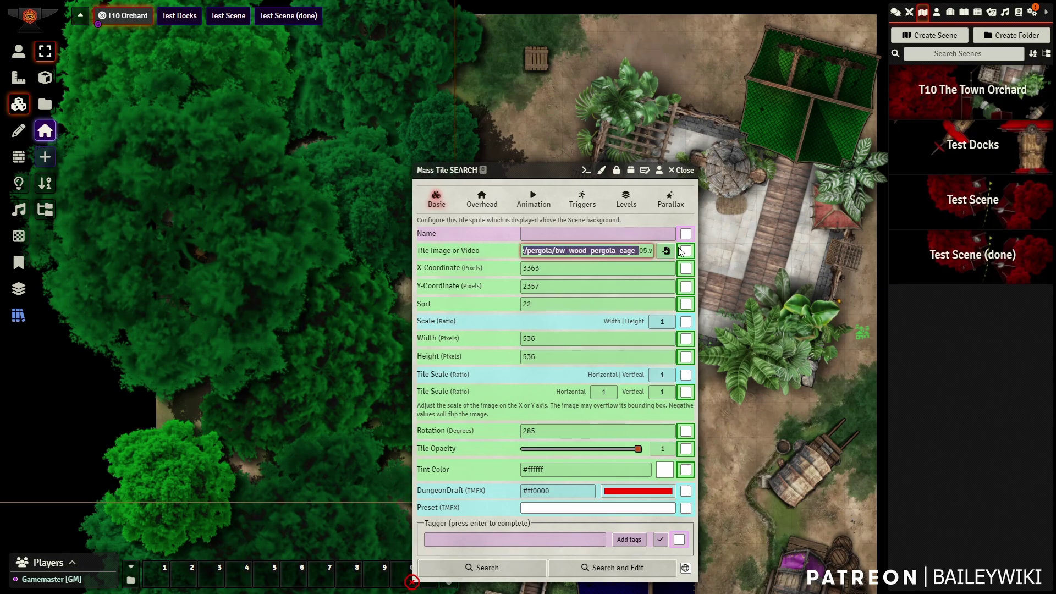
pyautogui.click(568, 250)
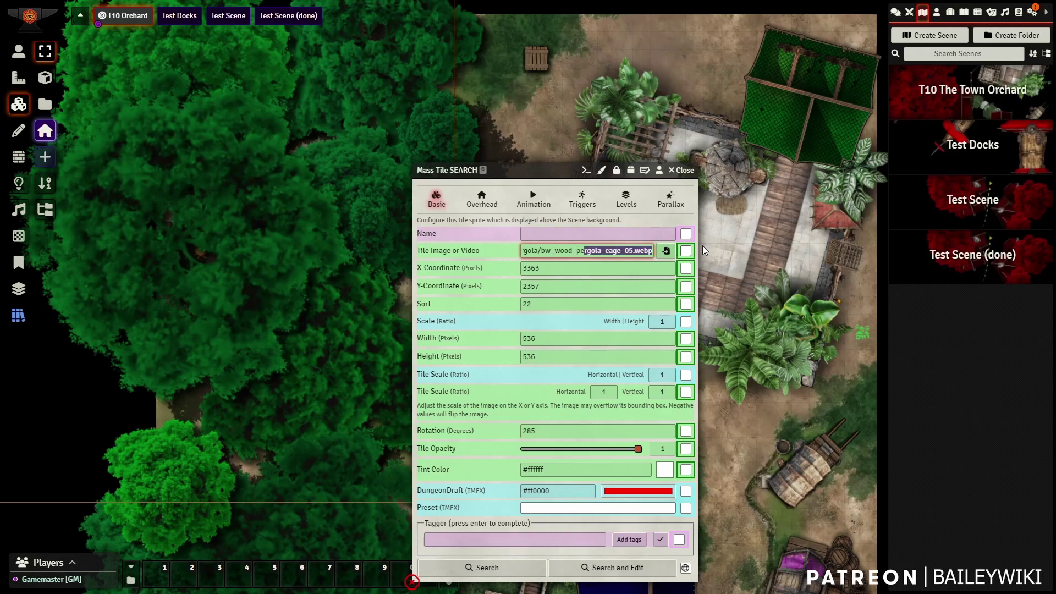
pyautogui.click(682, 170)
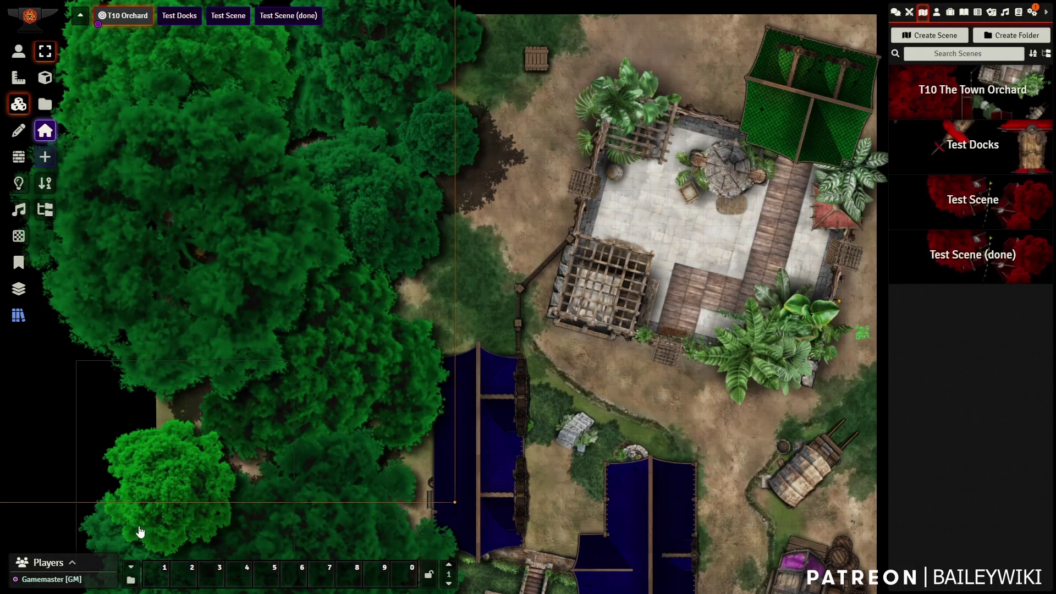
# Search tree tiles by the trimmed bw_plant_tree image path and edit all 12 matches.
pyautogui.hotkey('shift', 'f')
pyautogui.moveTo(624, 244); pyautogui.dragTo(671, 247)
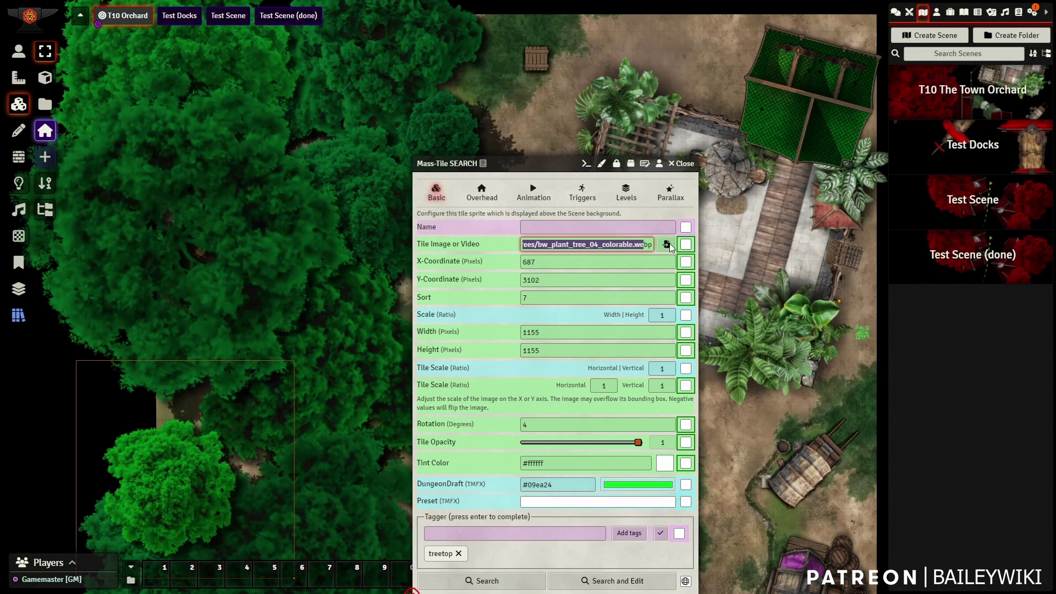
pyautogui.click(590, 246)
pyautogui.moveTo(585, 244); pyautogui.dragTo(710, 246)
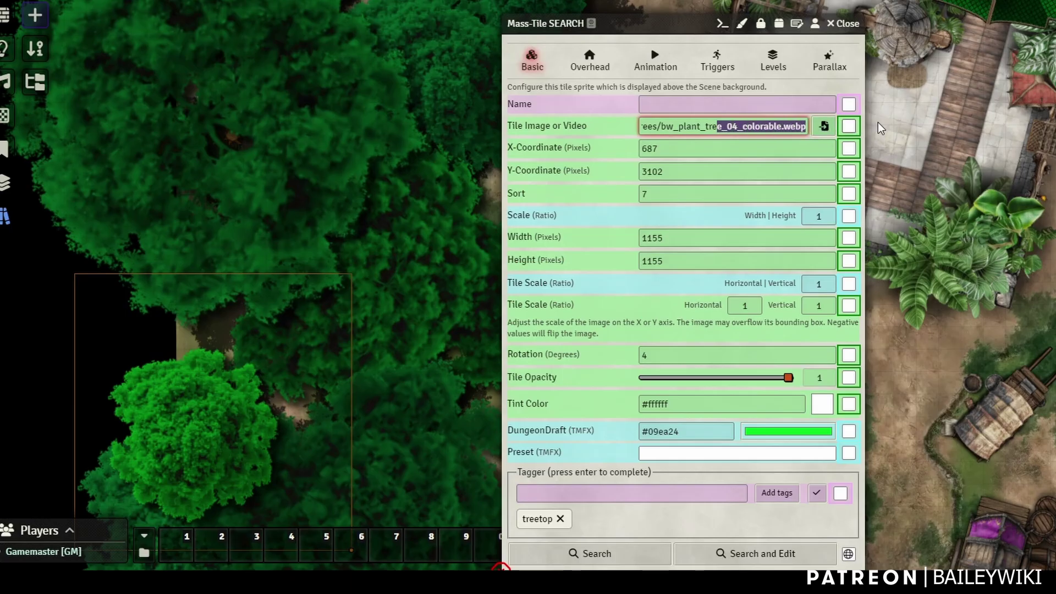
pyautogui.press('BackSpace')
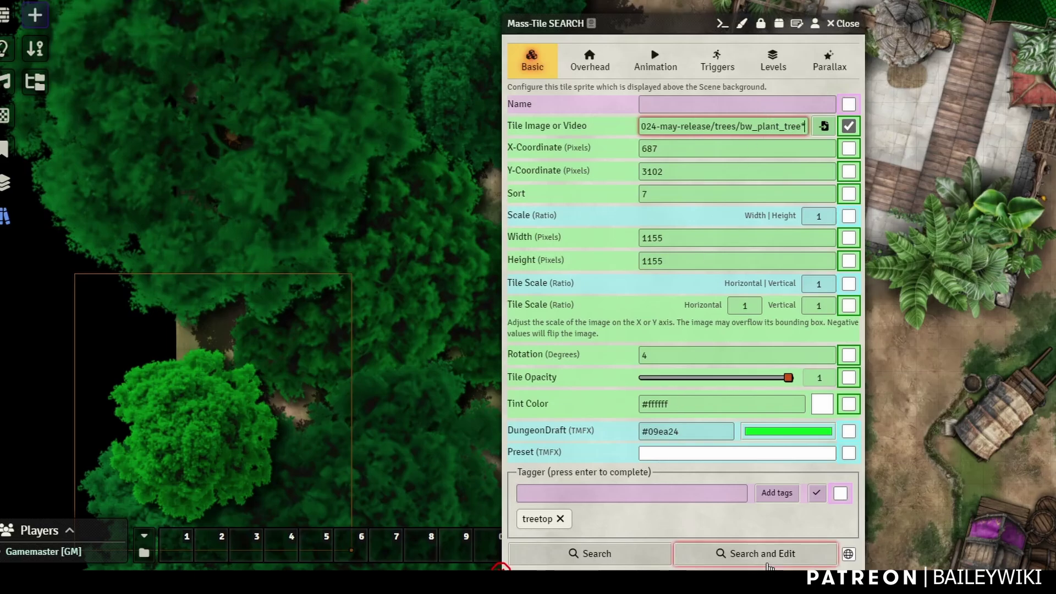
pyautogui.click(762, 553)
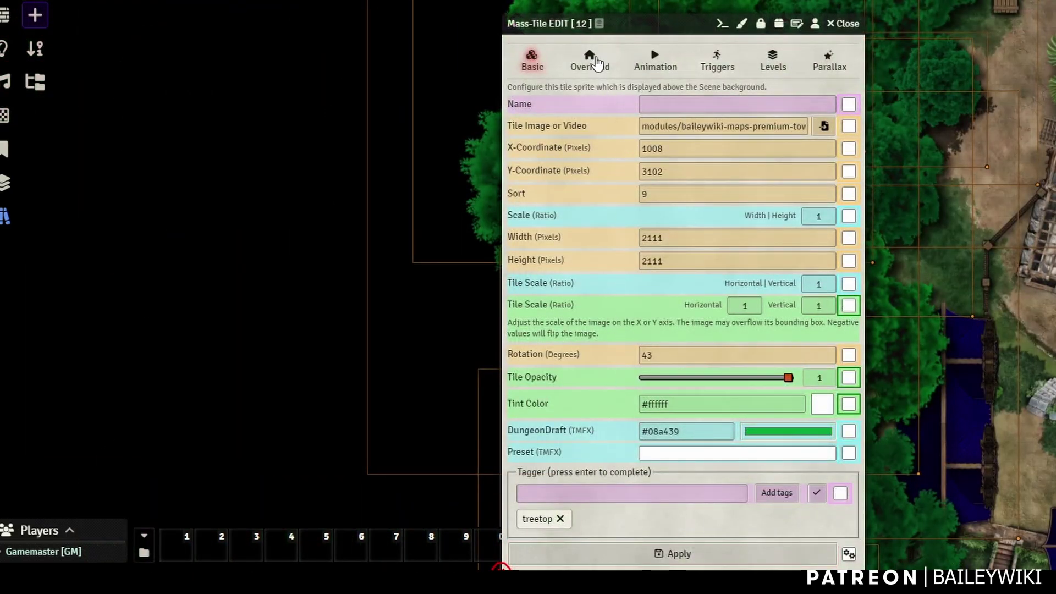
# Randomize the treetop tiles' elevation between 10 and 40 ft in steps of 1 and apply it.
pyautogui.click(594, 60)
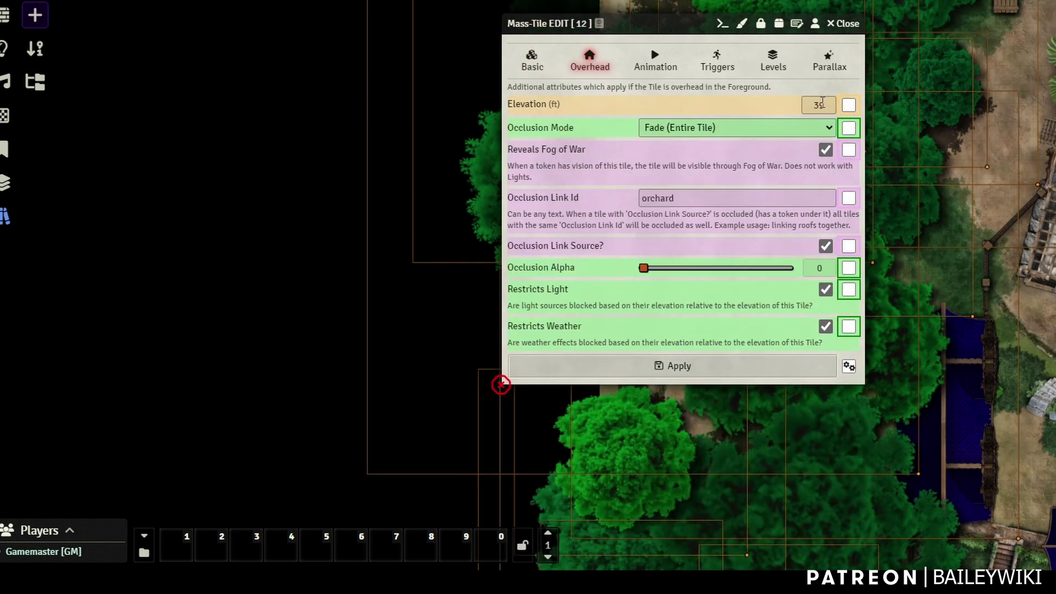
pyautogui.rightClick(850, 106)
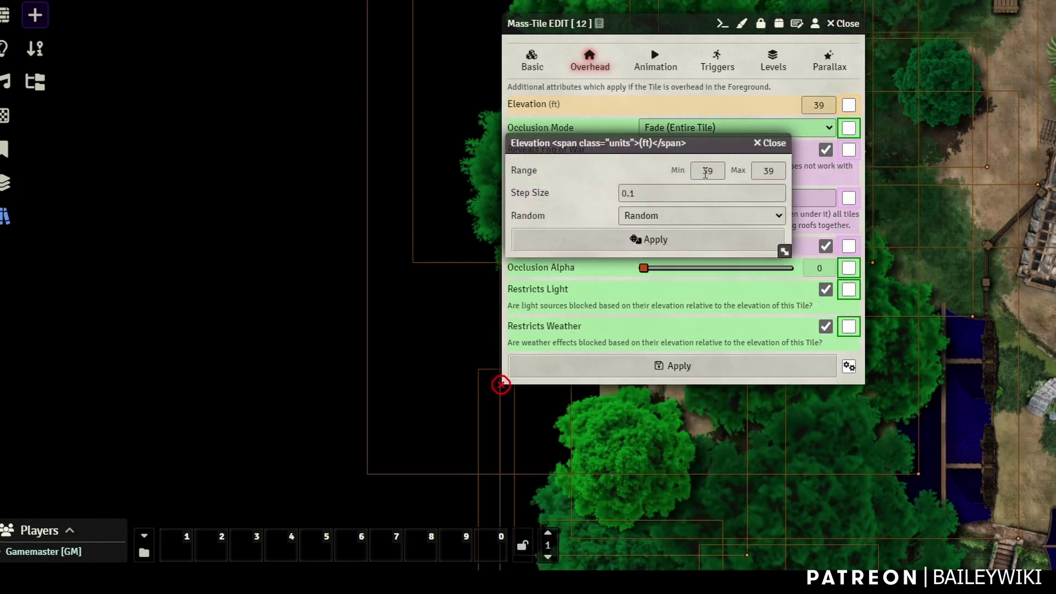
pyautogui.doubleClick(693, 172)
pyautogui.write('10')
pyautogui.press('Tab')
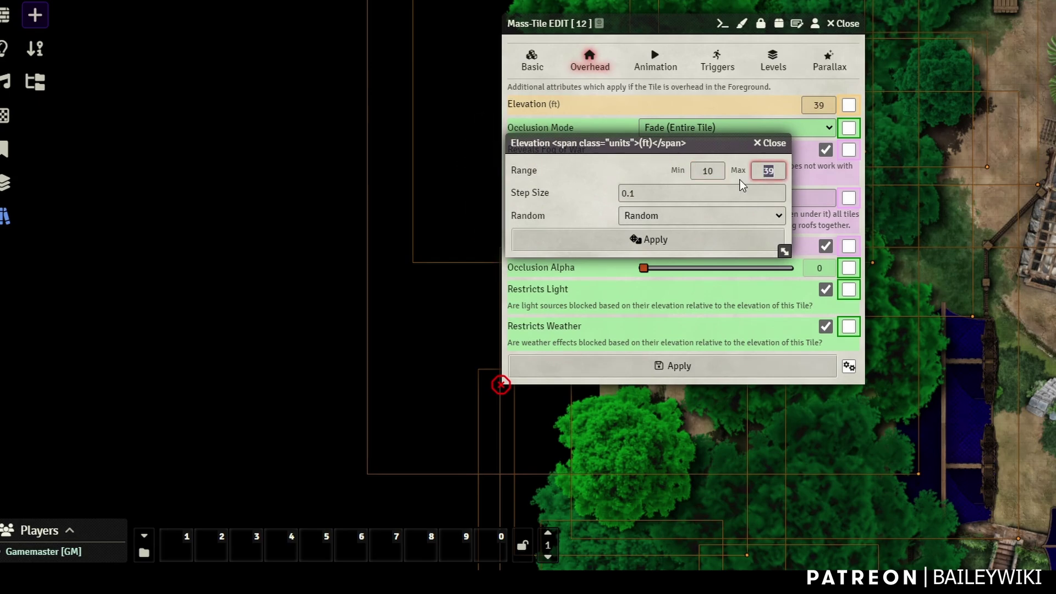
pyautogui.write('40')
pyautogui.press('Tab')
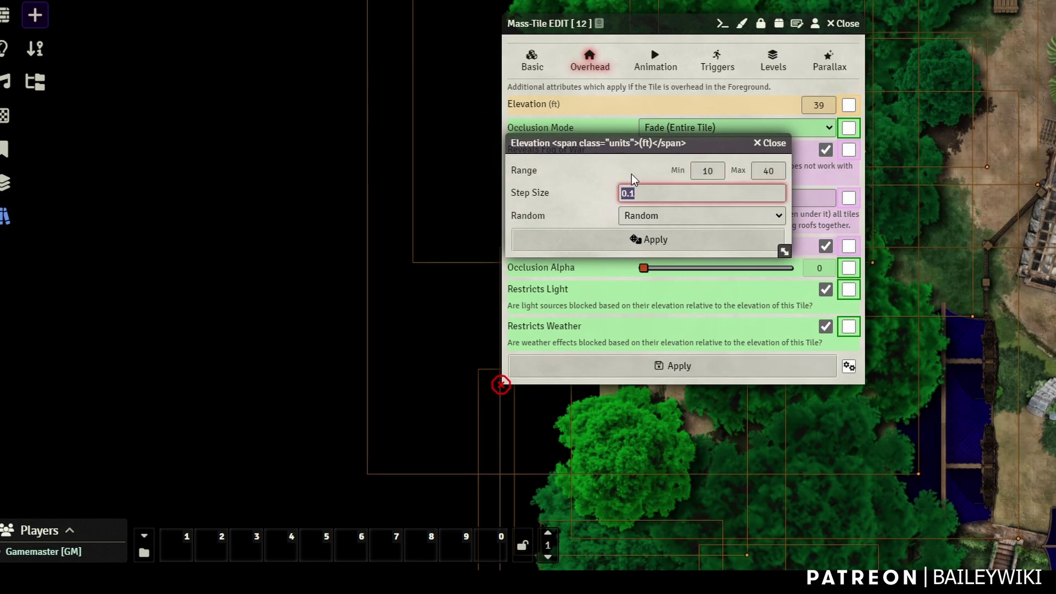
pyautogui.press('Tab')
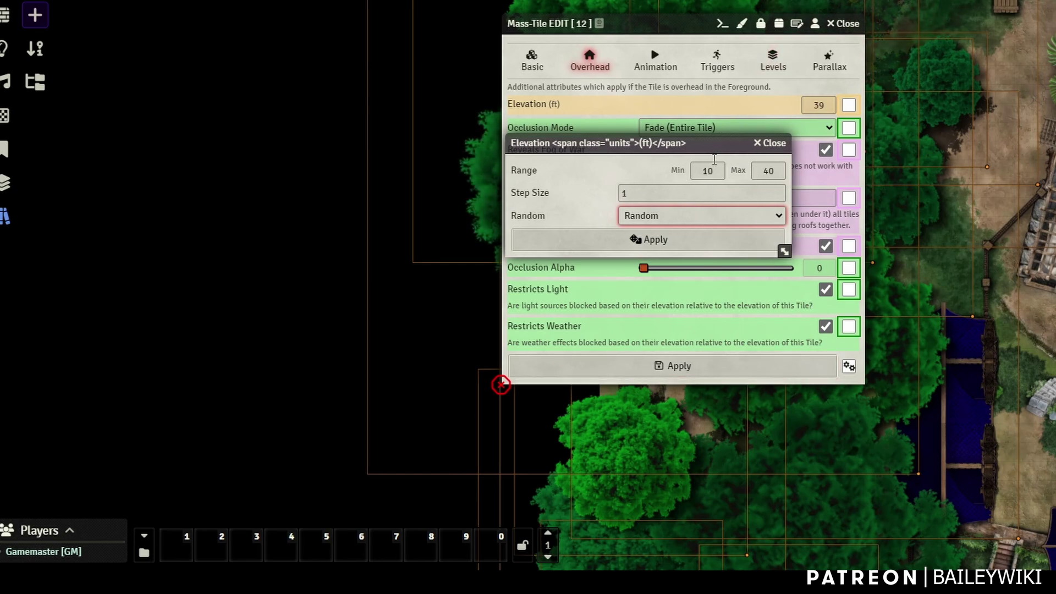
pyautogui.click(661, 242)
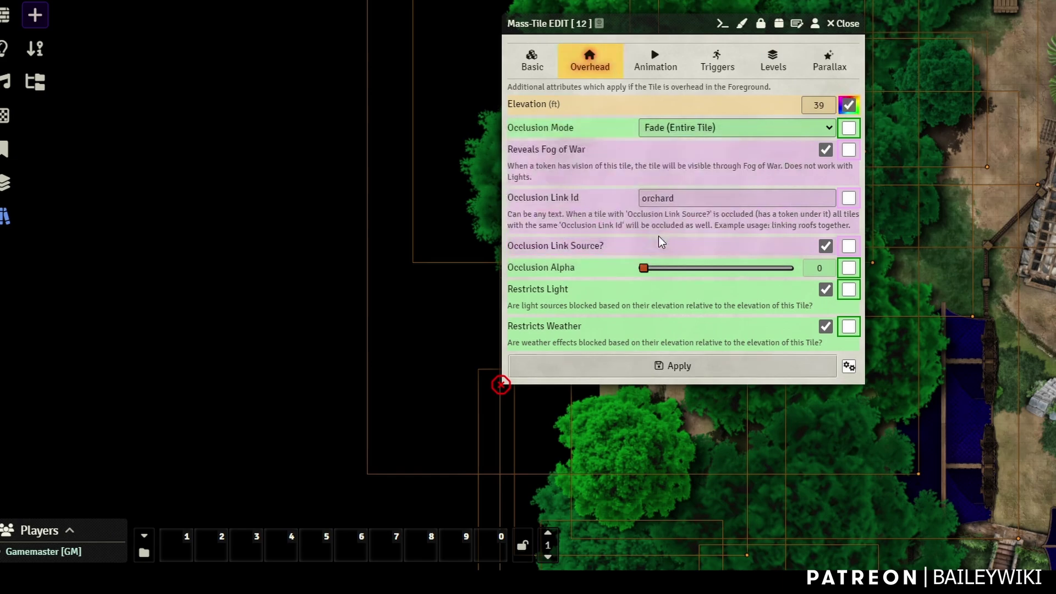
# Enable parallax on all 12 tiles with max displacement 150 and the parallax factor included, then apply.
pyautogui.click(830, 58)
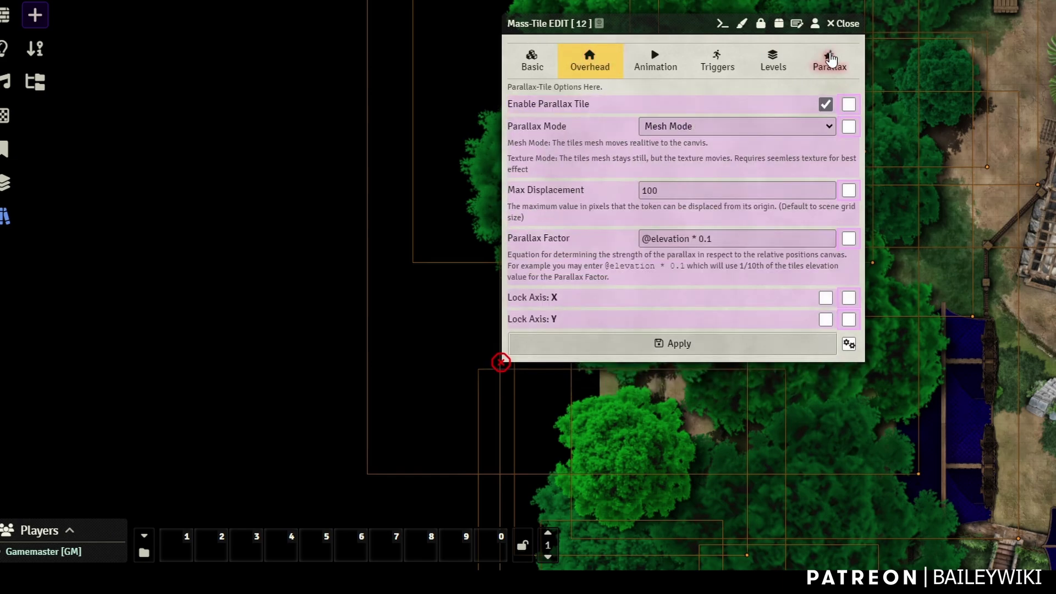
pyautogui.click(826, 104)
pyautogui.click(825, 105)
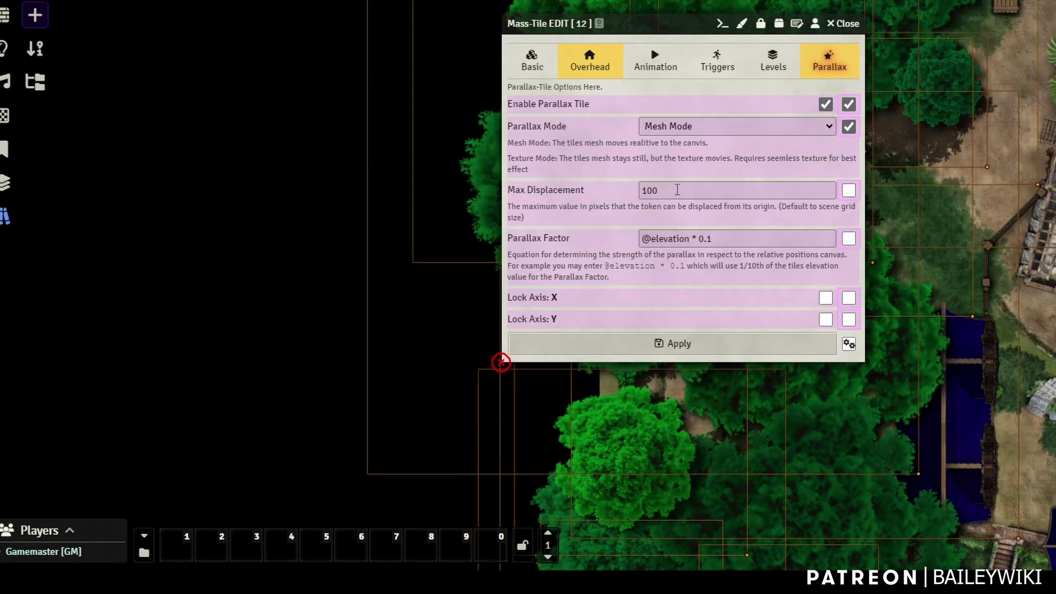
pyautogui.moveTo(669, 191); pyautogui.dragTo(633, 196)
pyautogui.write('150')
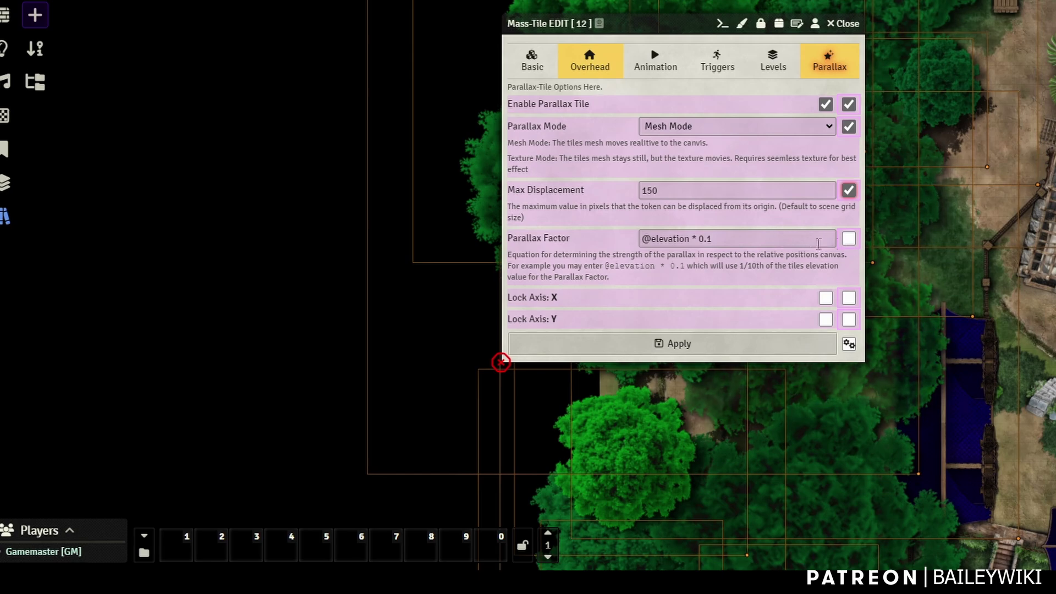
pyautogui.click(848, 239)
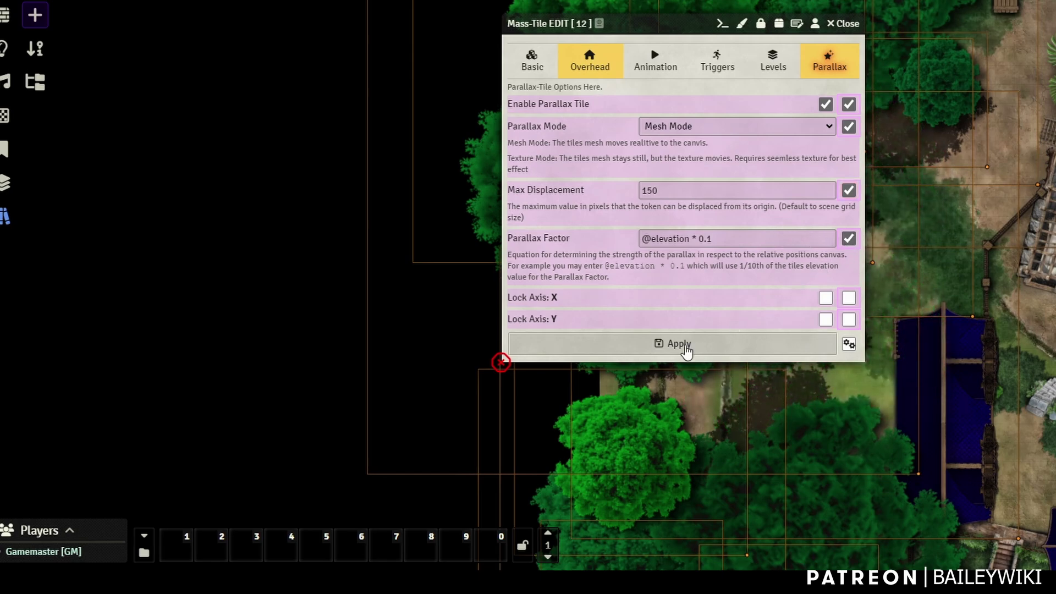
pyautogui.click(691, 348)
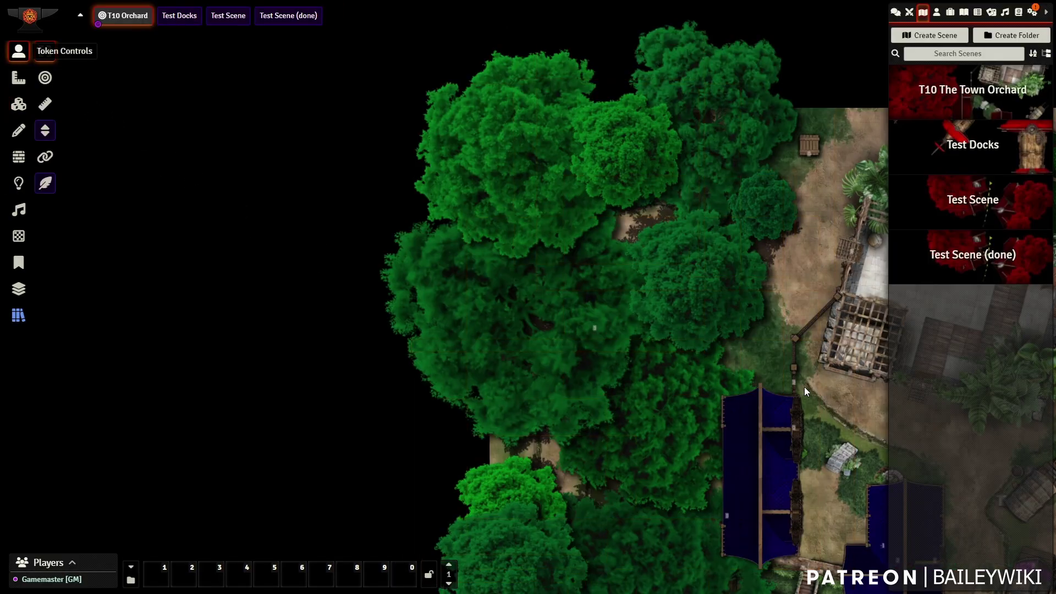
pyautogui.moveTo(809, 353); pyautogui.dragTo(504, 299)
pyautogui.moveTo(305, 198); pyautogui.dragTo(610, 6)
pyautogui.moveTo(734, 329); pyautogui.dragTo(508, 493)
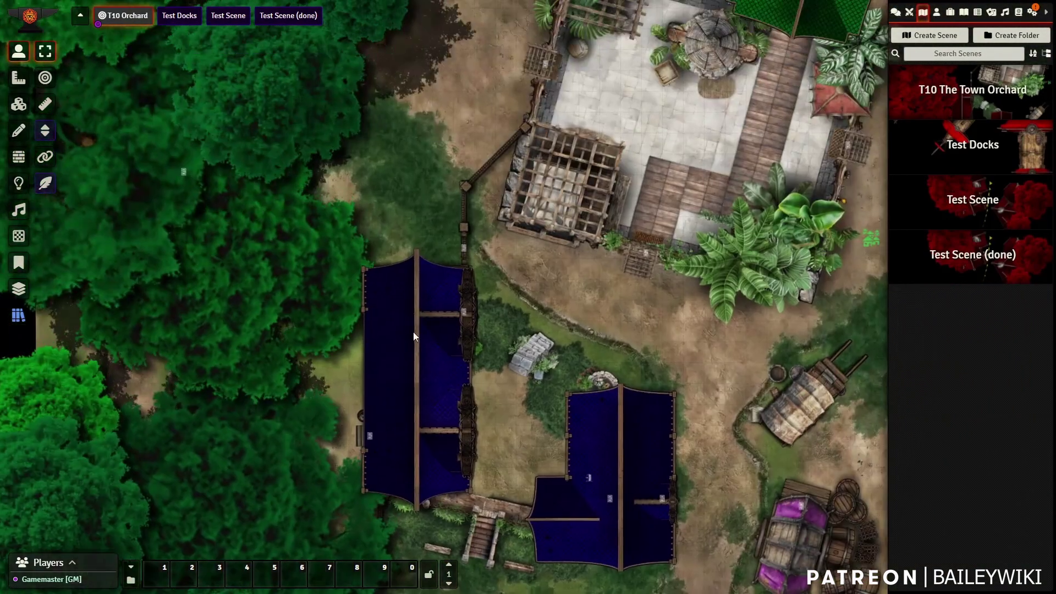
pyautogui.scroll(-3, 408, 307)
pyautogui.moveTo(526, 212); pyautogui.dragTo(559, 284)
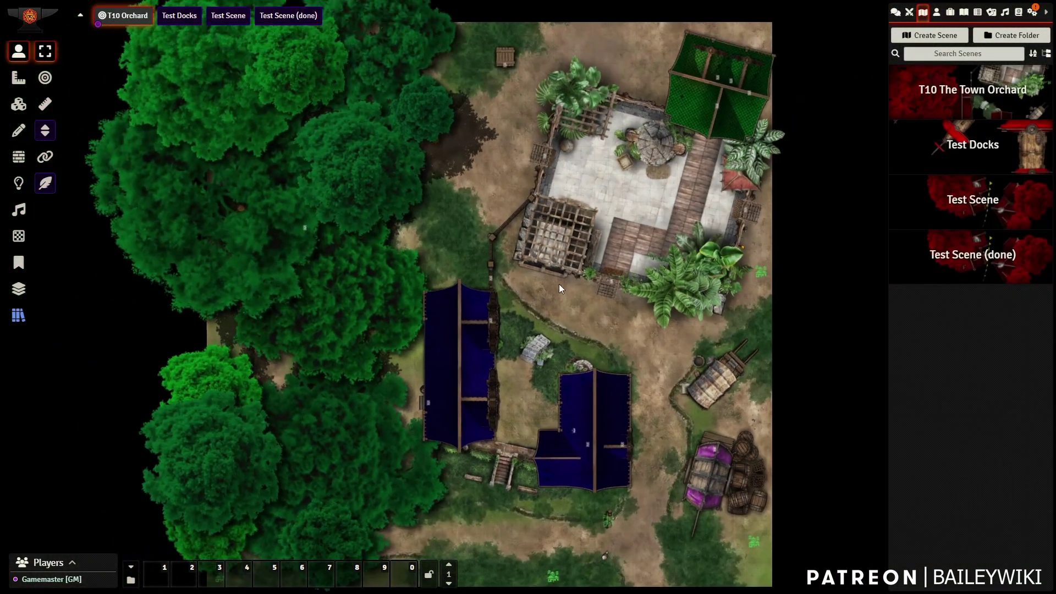
pyautogui.moveTo(658, 331); pyautogui.dragTo(629, 348)
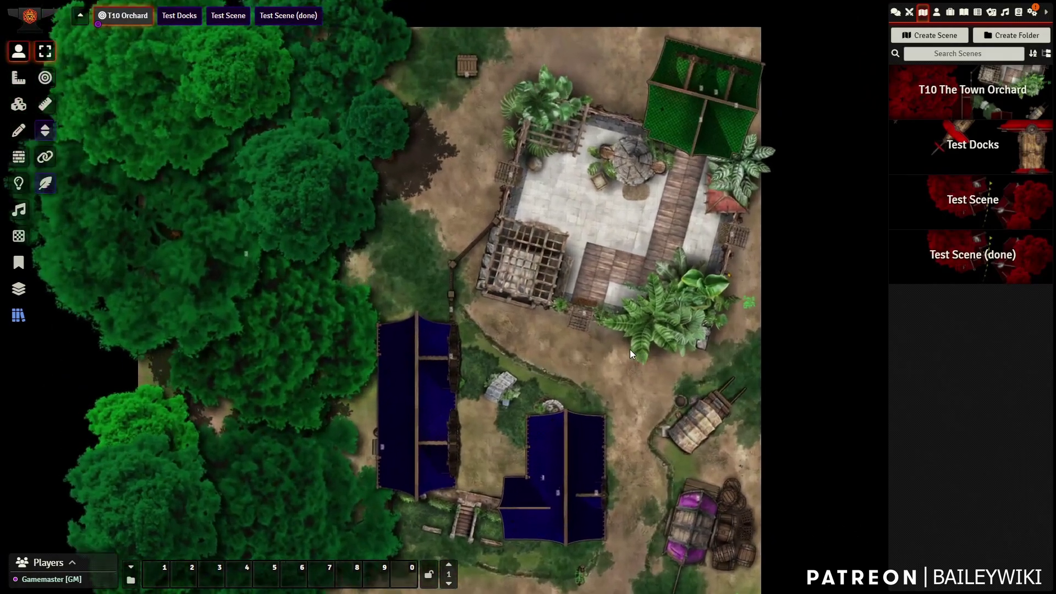
pyautogui.scroll(2, 629, 348)
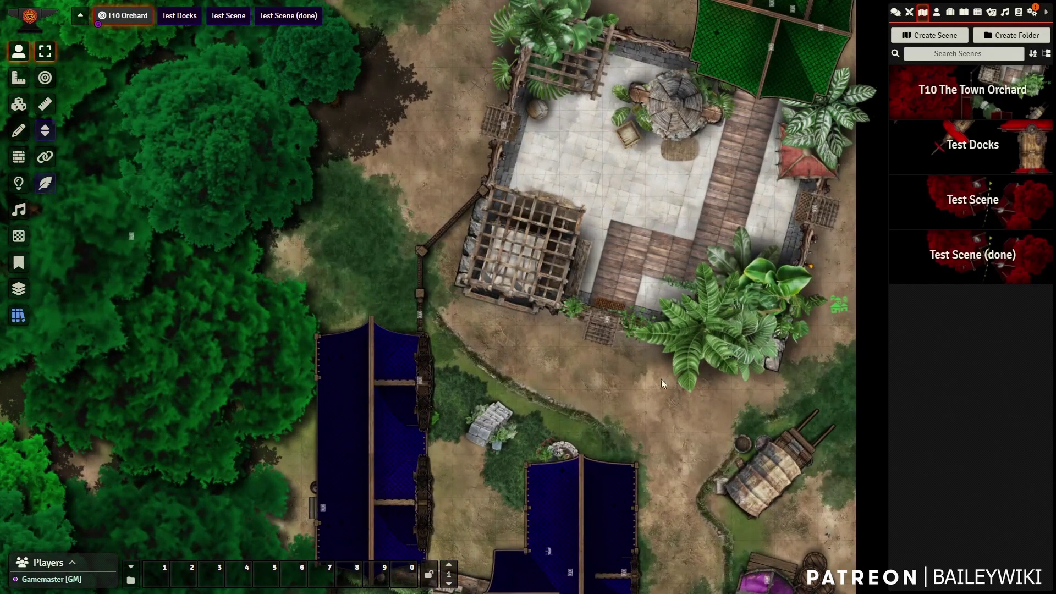
pyautogui.moveTo(664, 238); pyautogui.dragTo(580, 191)
pyautogui.press('Down')
pyautogui.press('Down')
pyautogui.press('Down')
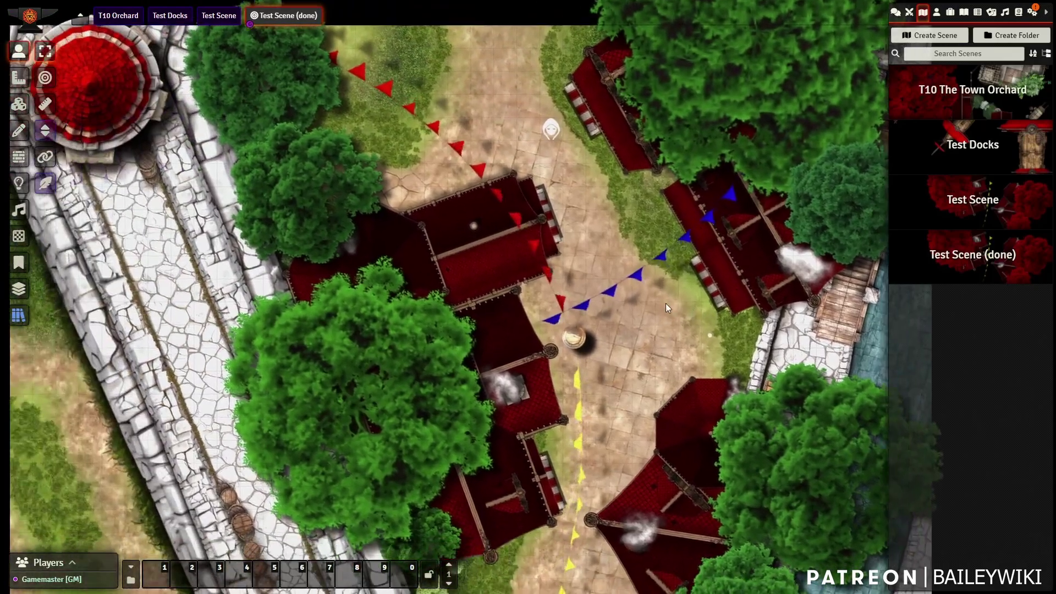
# Pan and zoom around the Test Scene (done) town map to inspect its trees and a treetop tile.
pyautogui.moveTo(666, 302); pyautogui.dragTo(722, 5)
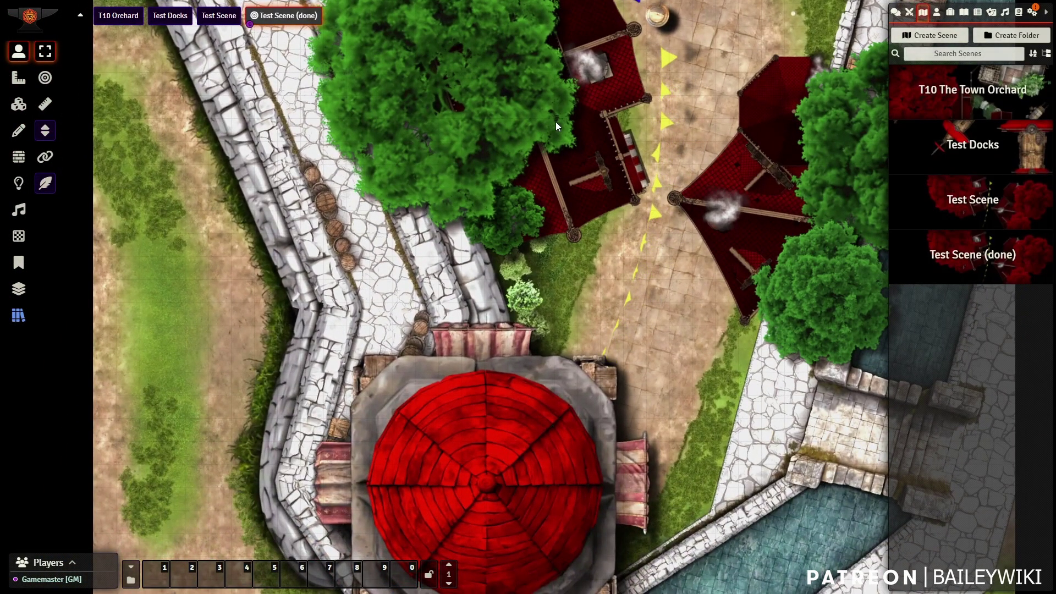
pyautogui.click(309, 481)
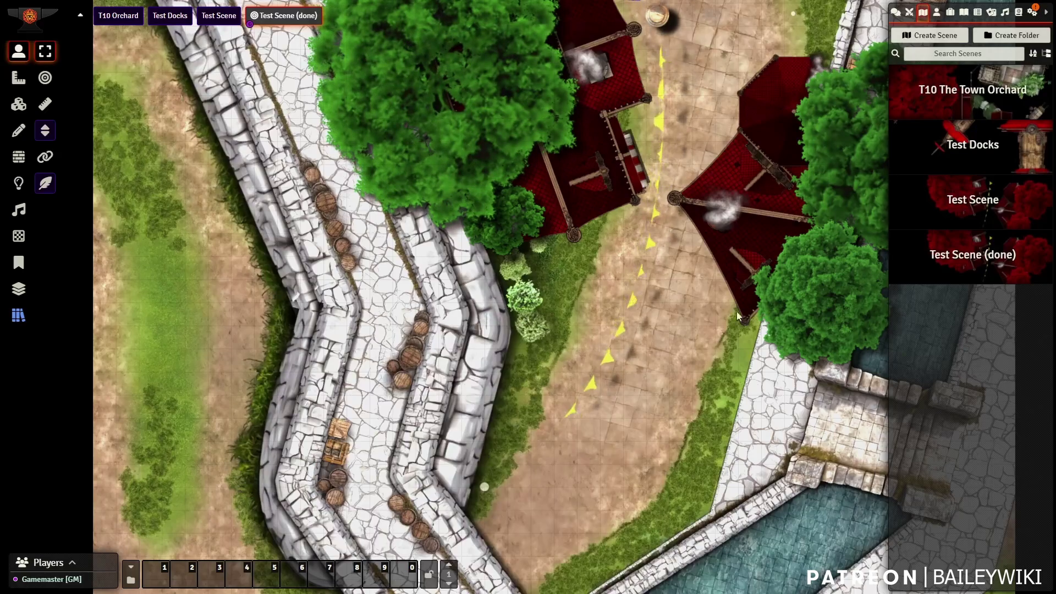
pyautogui.scroll(-5, 775, 178)
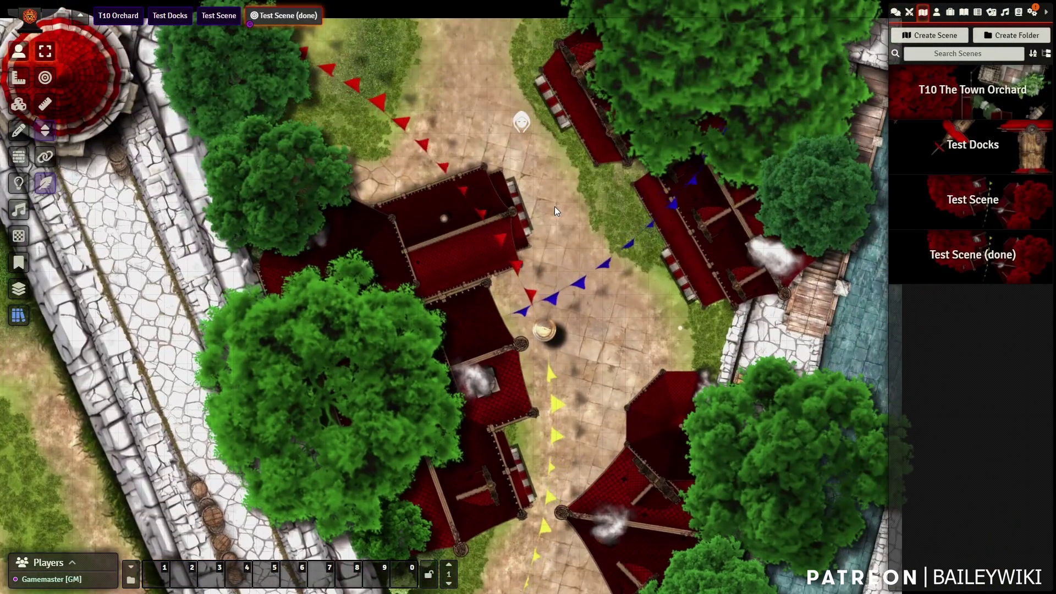
pyautogui.scroll(-2, 555, 206)
pyautogui.scroll(3, 566, 297)
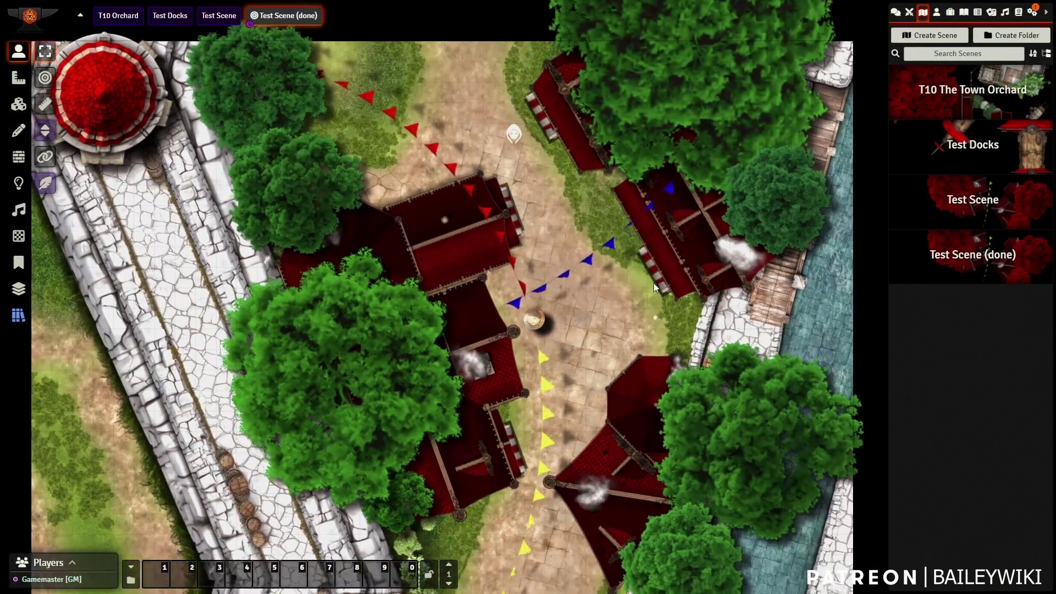
pyautogui.scroll(2, 506, 213)
pyautogui.scroll(-3, 433, 224)
pyautogui.scroll(3, 483, 398)
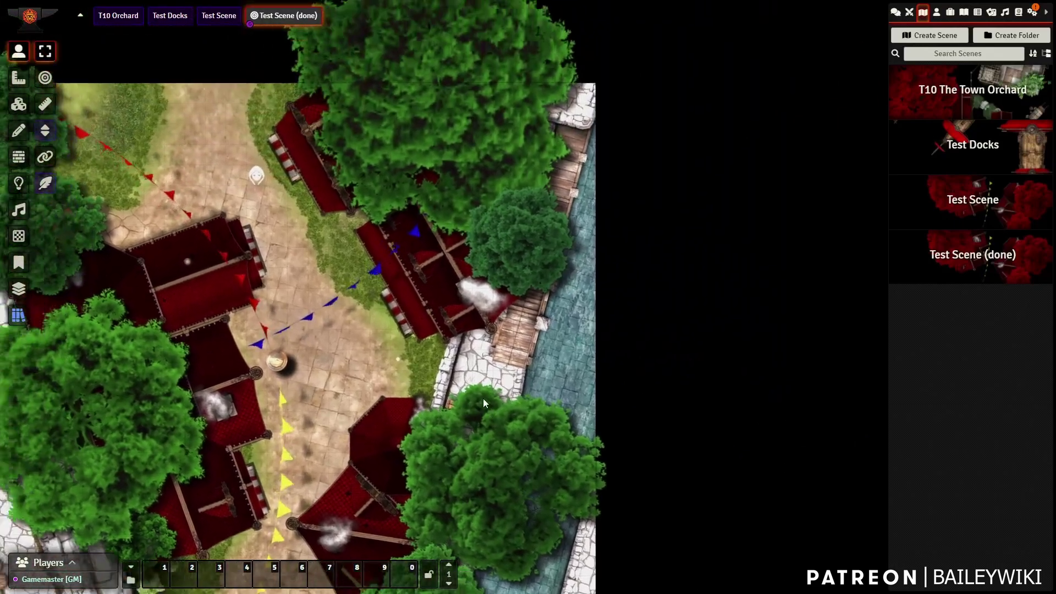
pyautogui.moveTo(605, 413); pyautogui.dragTo(723, 194)
pyautogui.scroll(2, 718, 235)
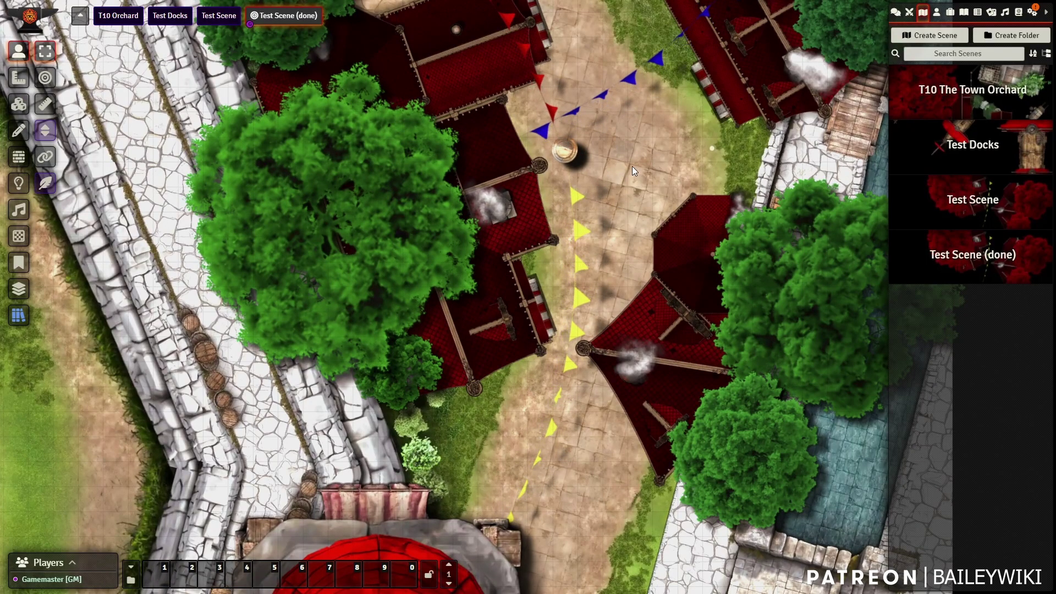
pyautogui.click(1031, 11)
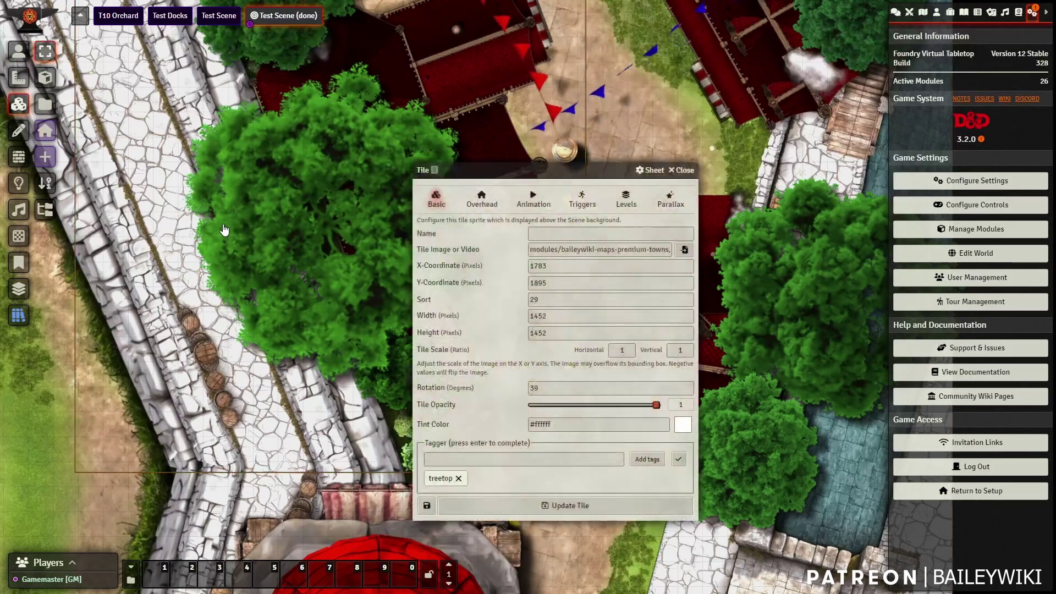
# Set the town tree tile's Parallax Strength to 3 on the Animation tab and update the tile.
pyautogui.click(586, 206)
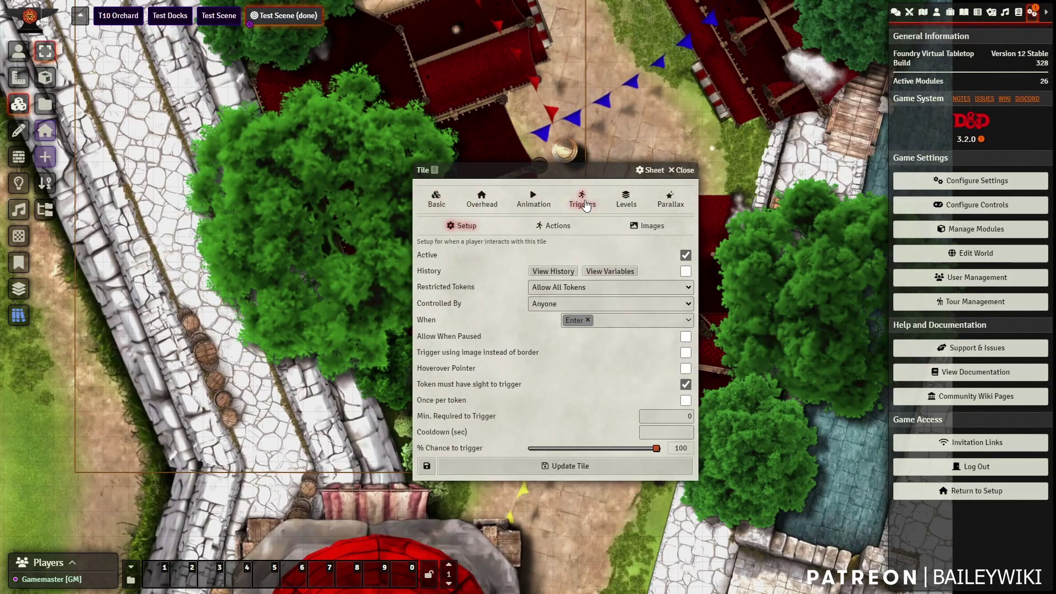
pyautogui.click(524, 208)
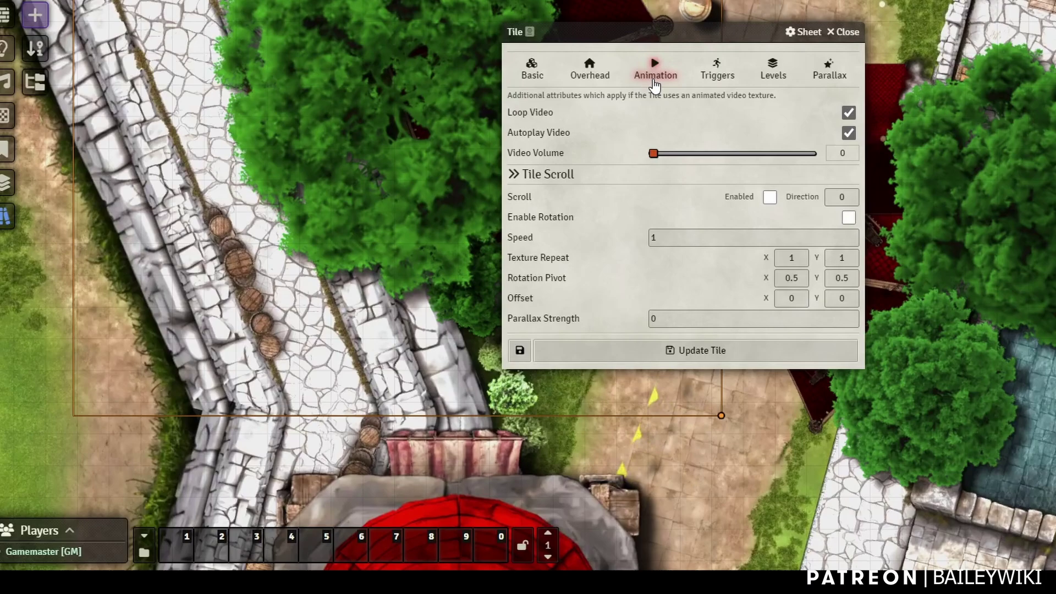
pyautogui.doubleClick(658, 320)
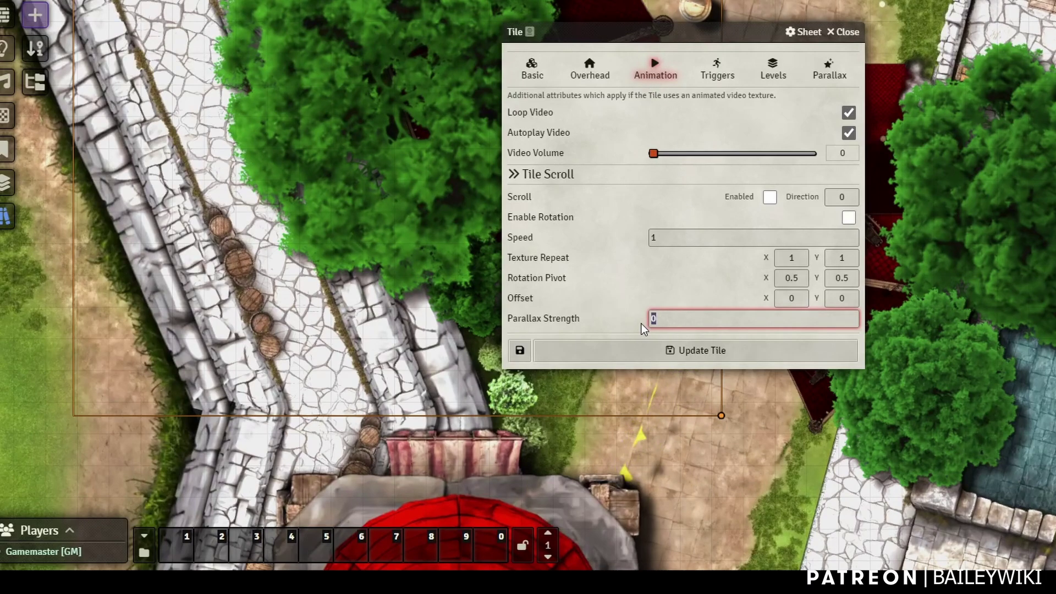
pyautogui.write('3')
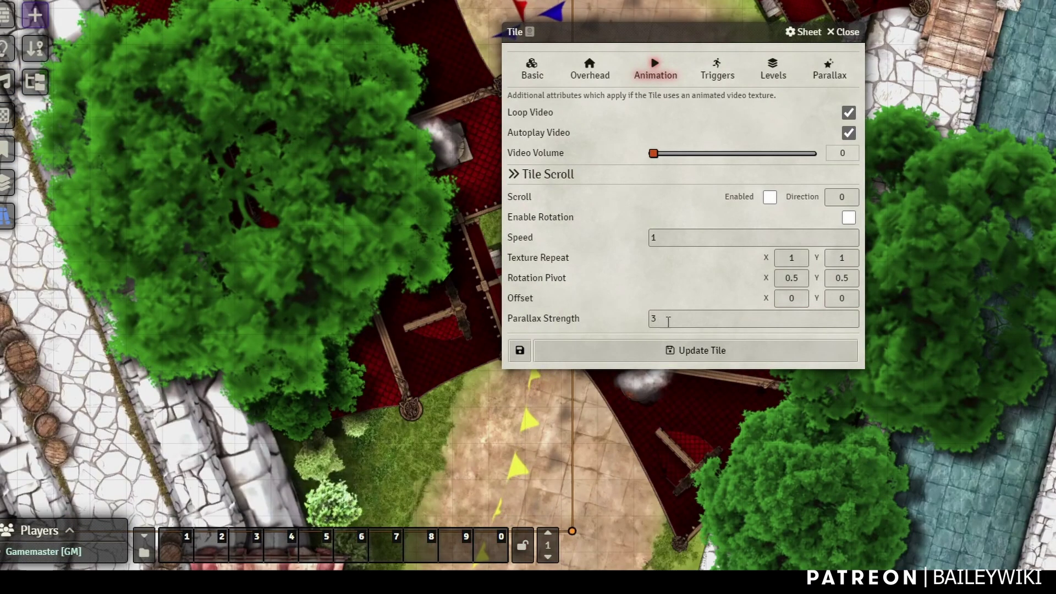
pyautogui.click(693, 355)
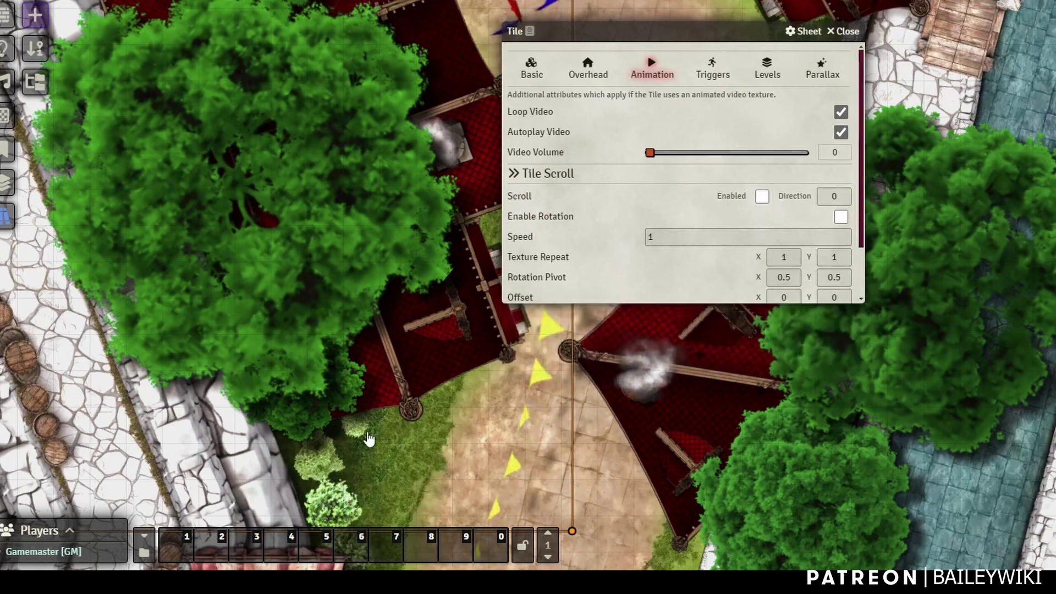
# Close the tile configuration and pan the town map to watch the tree shift.
pyautogui.press('Escape')
pyautogui.scroll(-2, 556, 436)
pyautogui.moveTo(556, 436); pyautogui.dragTo(546, 332)
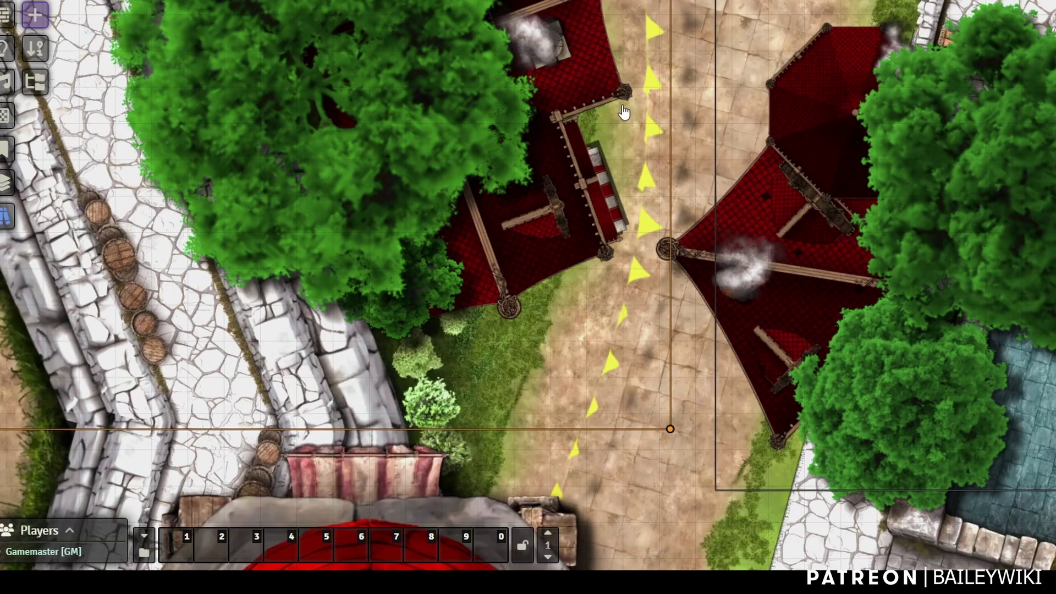
pyautogui.scroll(-5, 624, 113)
pyautogui.moveTo(725, 59); pyautogui.dragTo(568, 32)
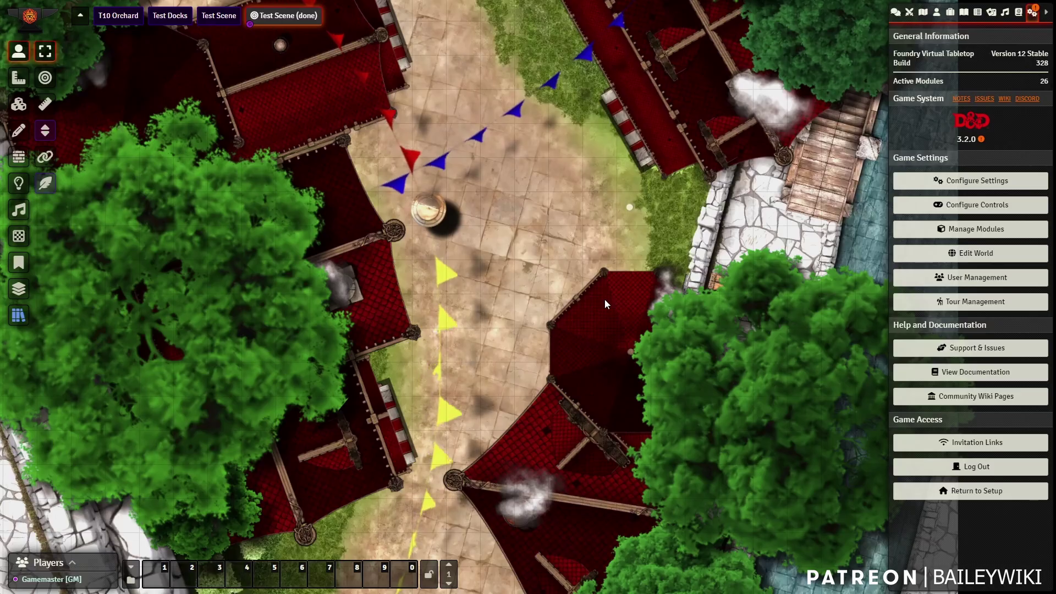
pyautogui.scroll(-2, 605, 299)
pyautogui.press('Up')
pyautogui.press('Up')
pyautogui.press('Up')
pyautogui.scroll(-2, 664, 331)
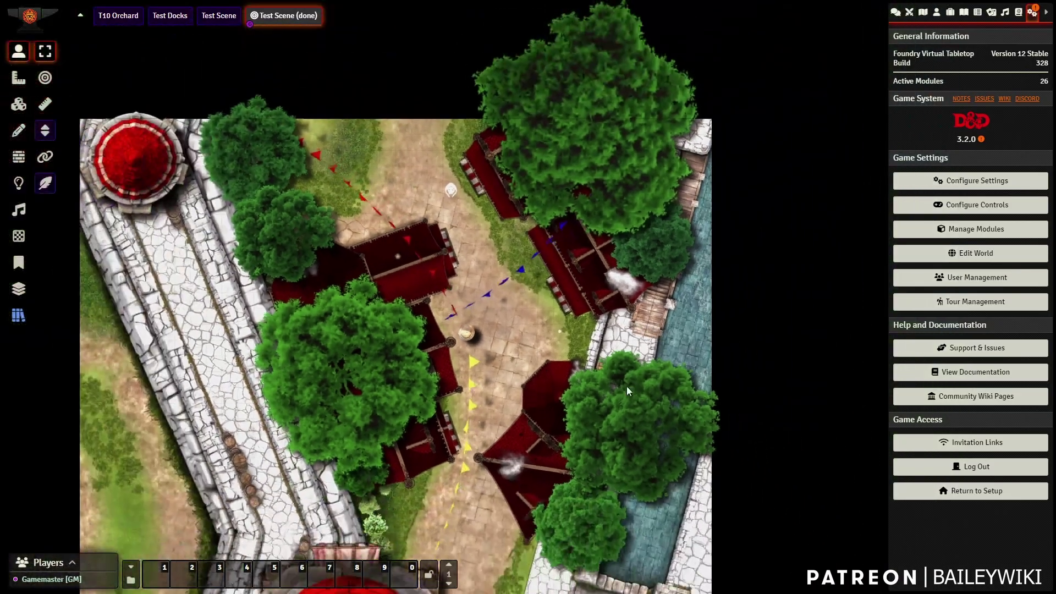
pyautogui.moveTo(554, 352); pyautogui.dragTo(519, 259)
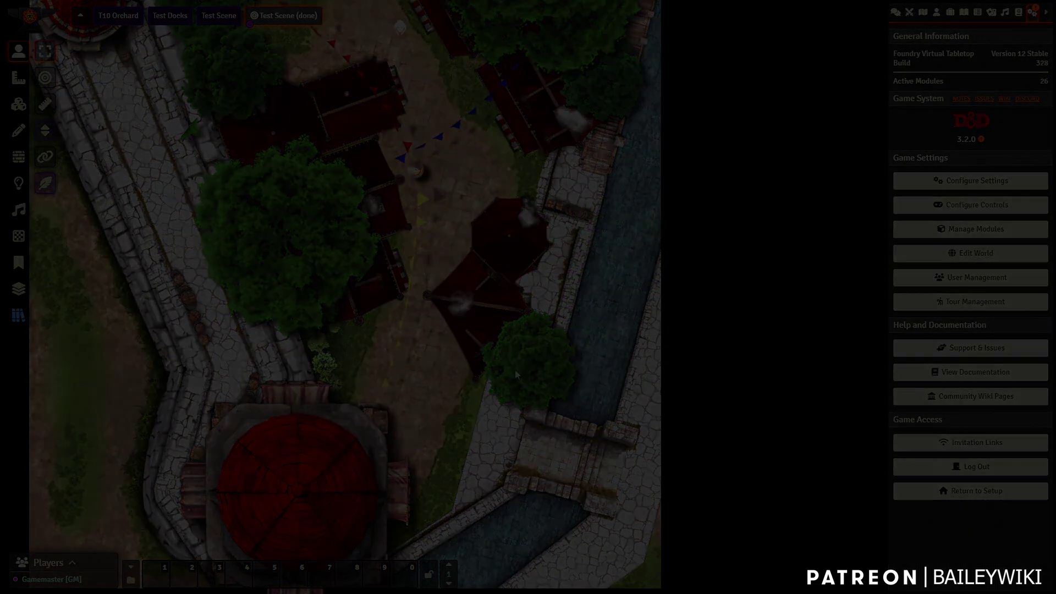